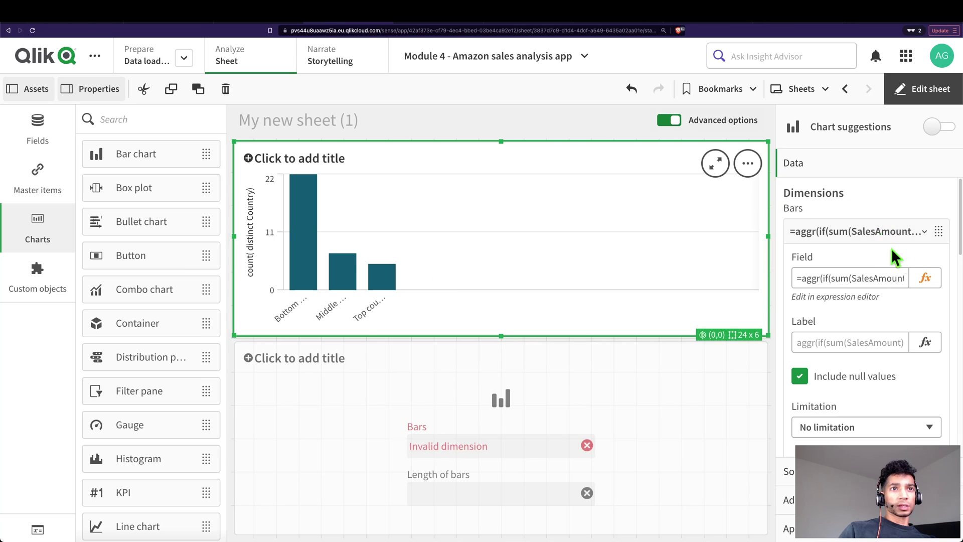
click(925, 278)
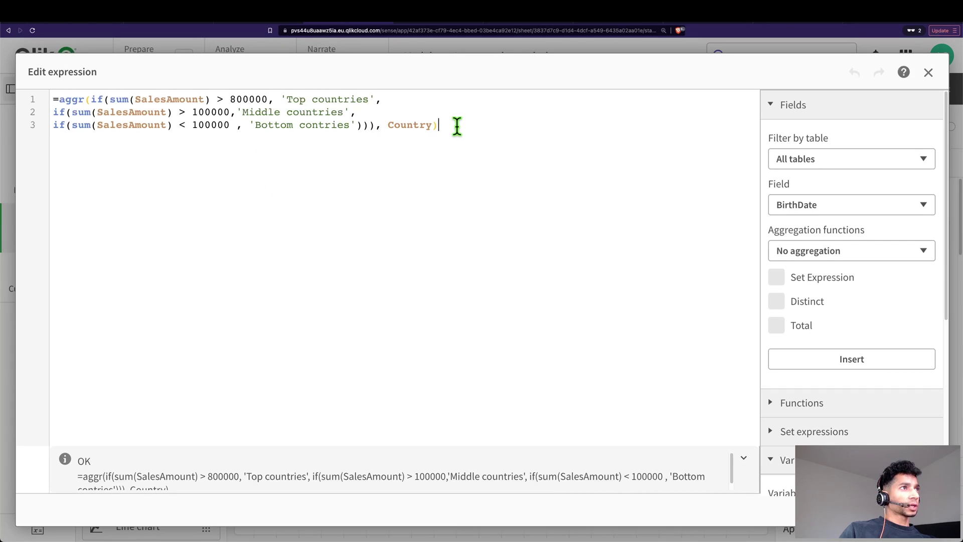
drag(456, 126, 53, 98)
click(153, 158)
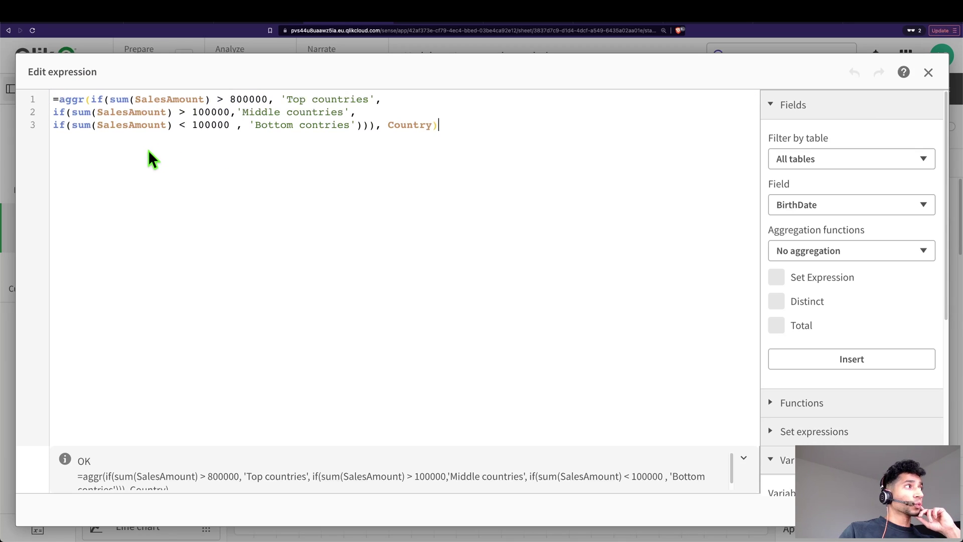
drag(61, 97, 481, 146)
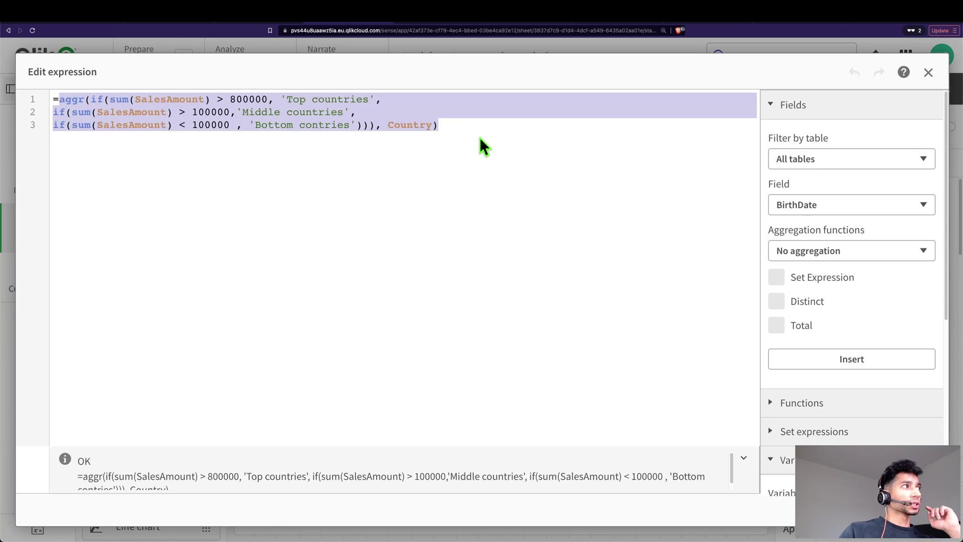
click(479, 178)
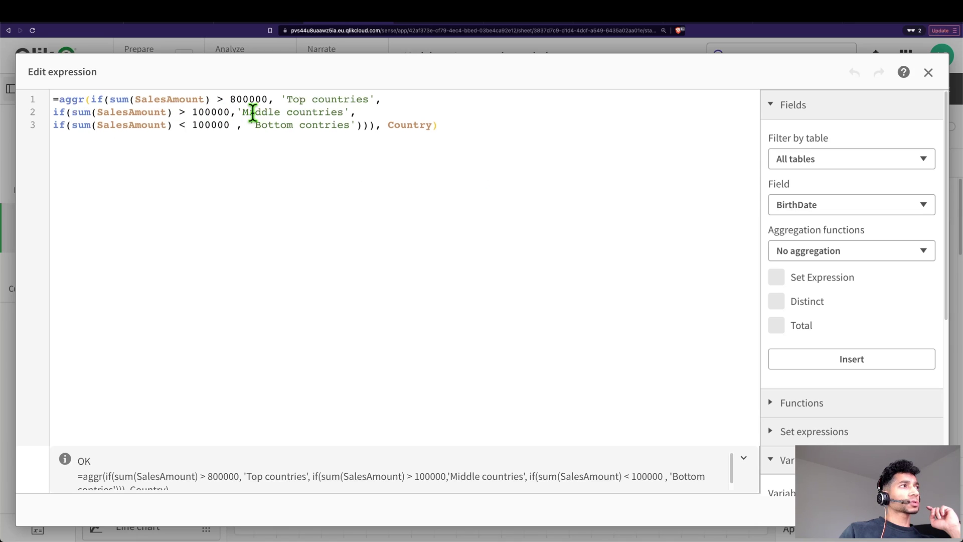
double_click(295, 99)
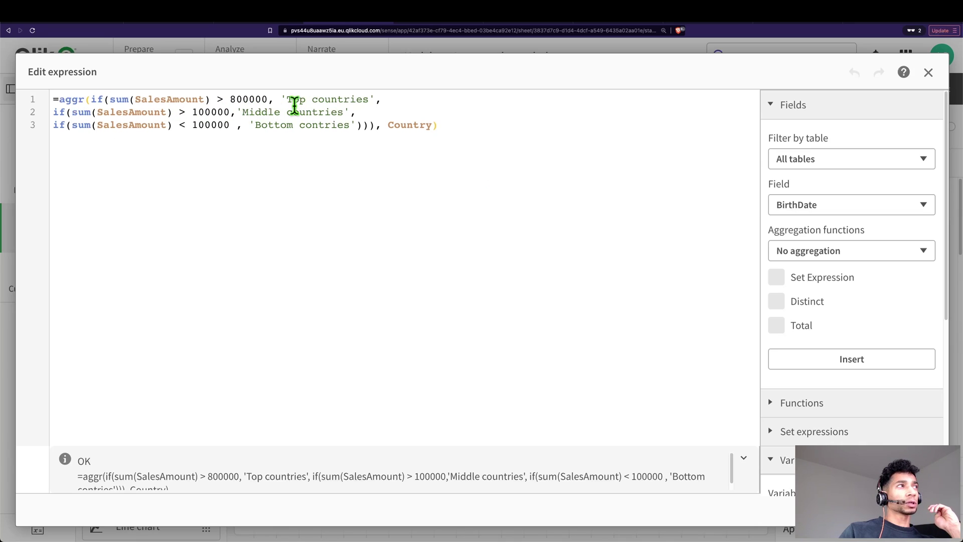
drag(317, 104, 362, 101)
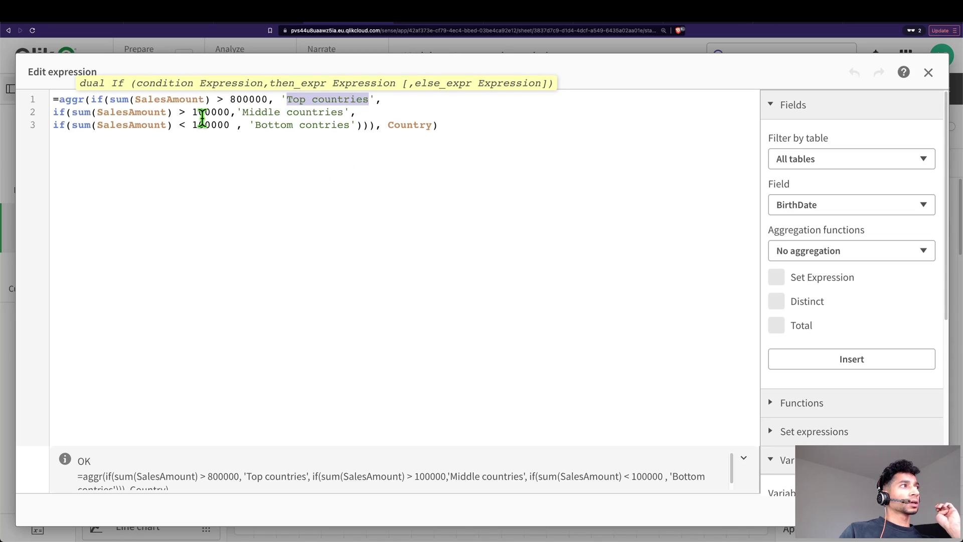
drag(226, 125, 321, 125)
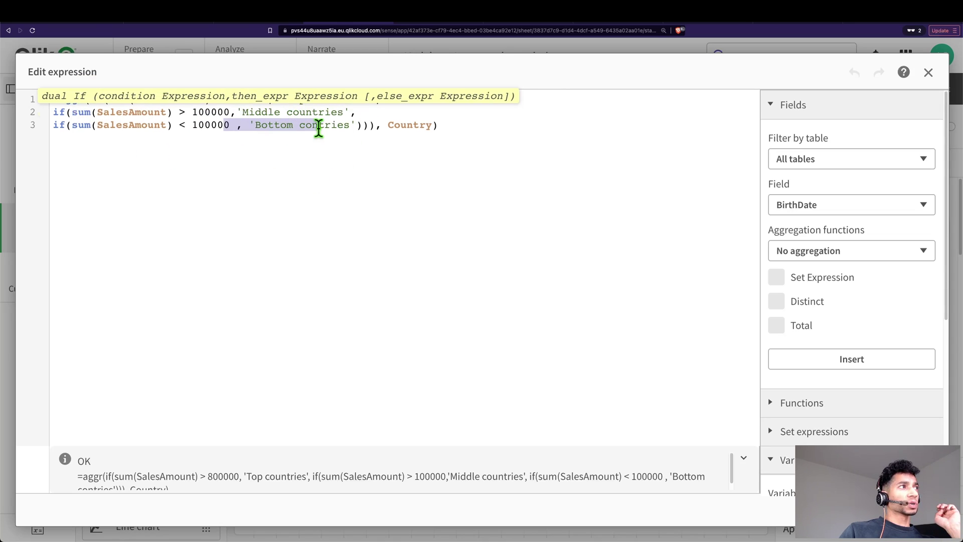
click(188, 173)
double_click(67, 100)
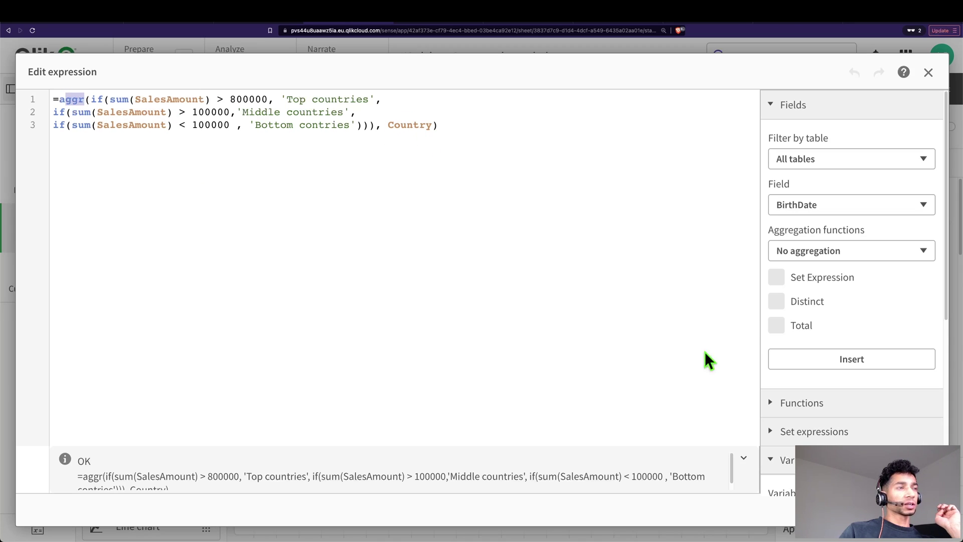
click(918, 509)
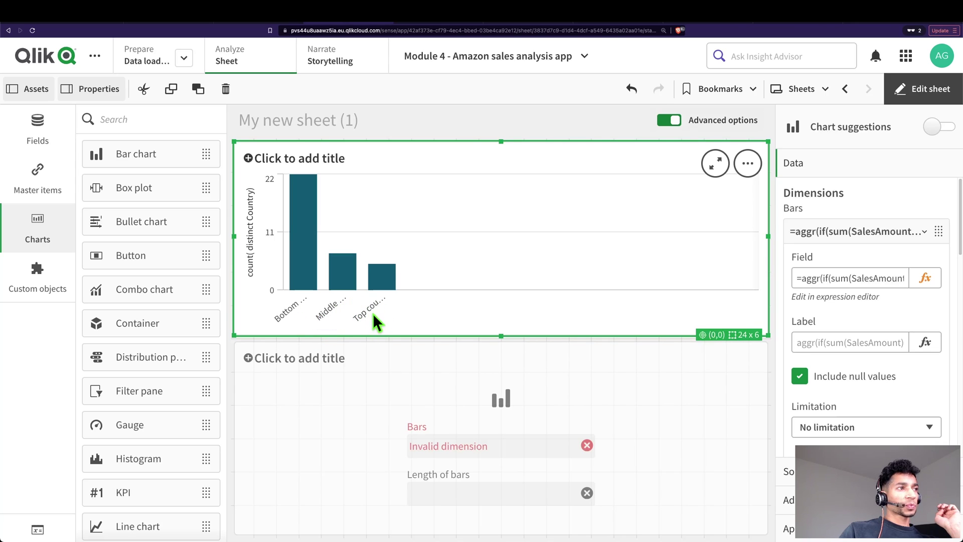
Step: Review the first chart's count distinct Country measure expression without changing it
scroll(873, 392, down, 5)
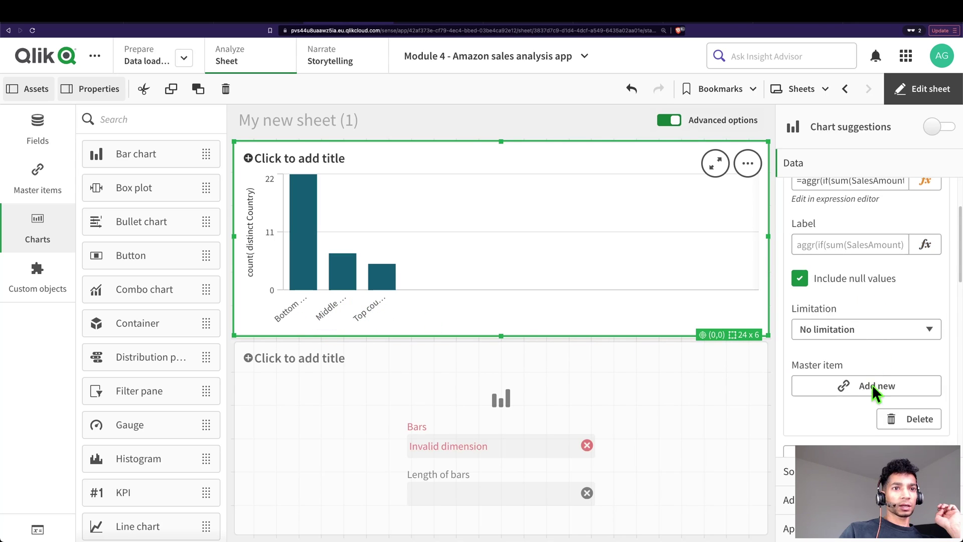
scroll(873, 416, down, 2)
click(864, 281)
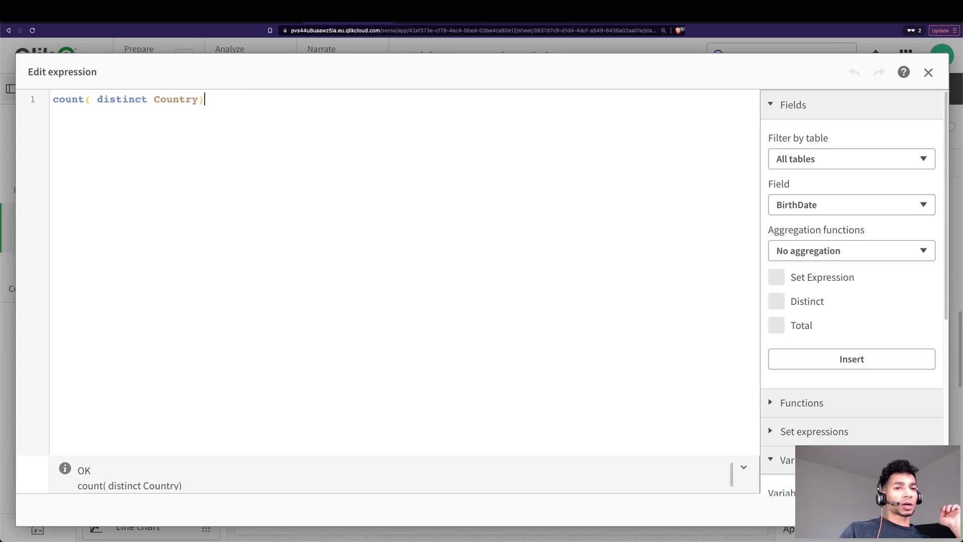
key(Escape)
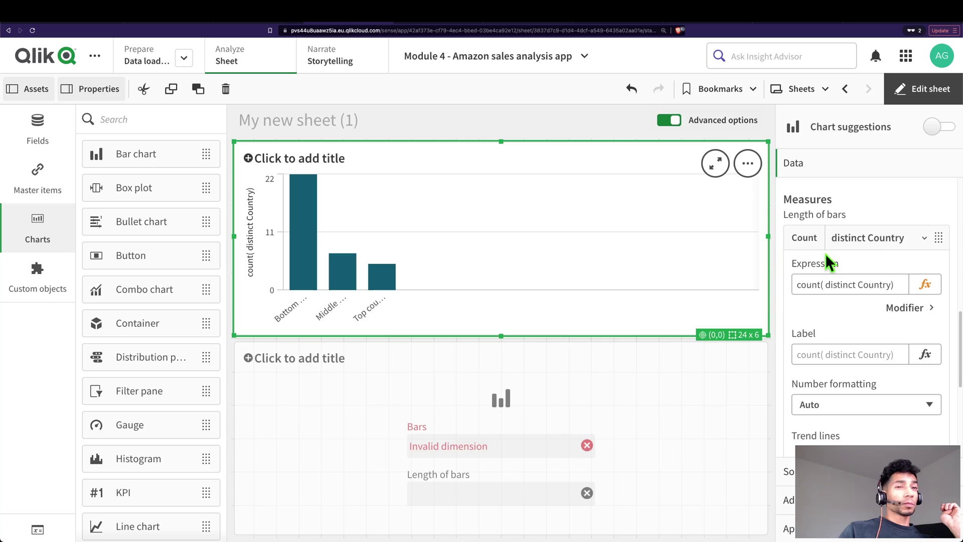
scroll(878, 286, up, 1)
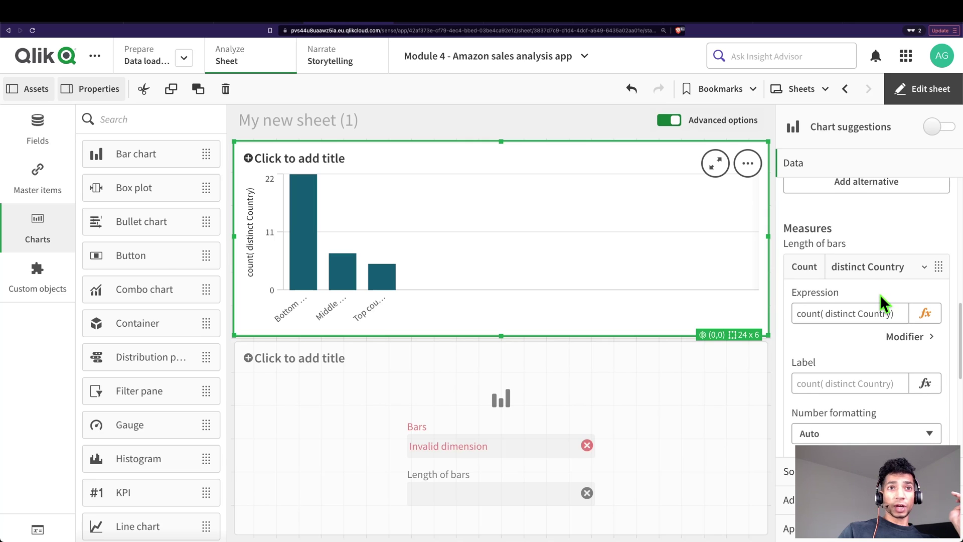
scroll(874, 291, up, 1)
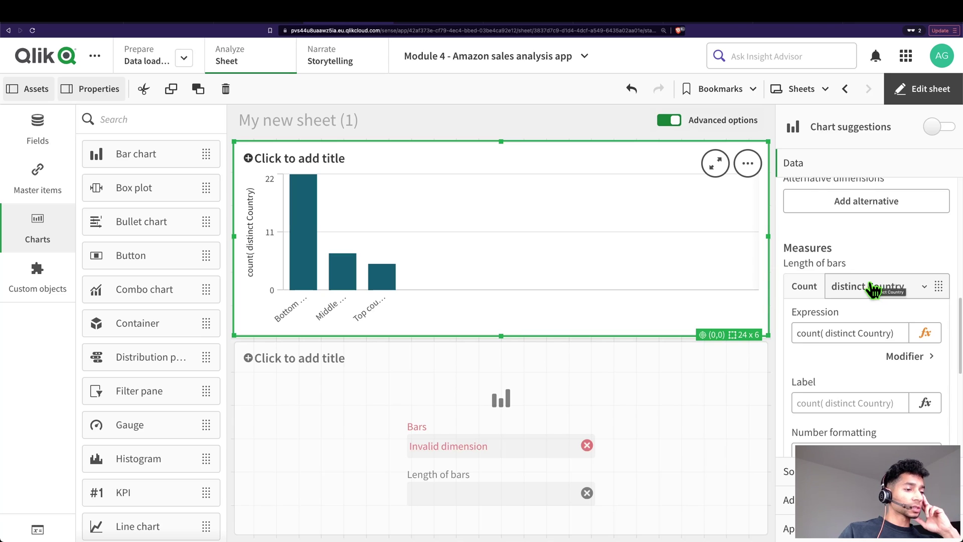
Step: Select the empty second bar chart and inspect its invalid dimension settings
click(726, 399)
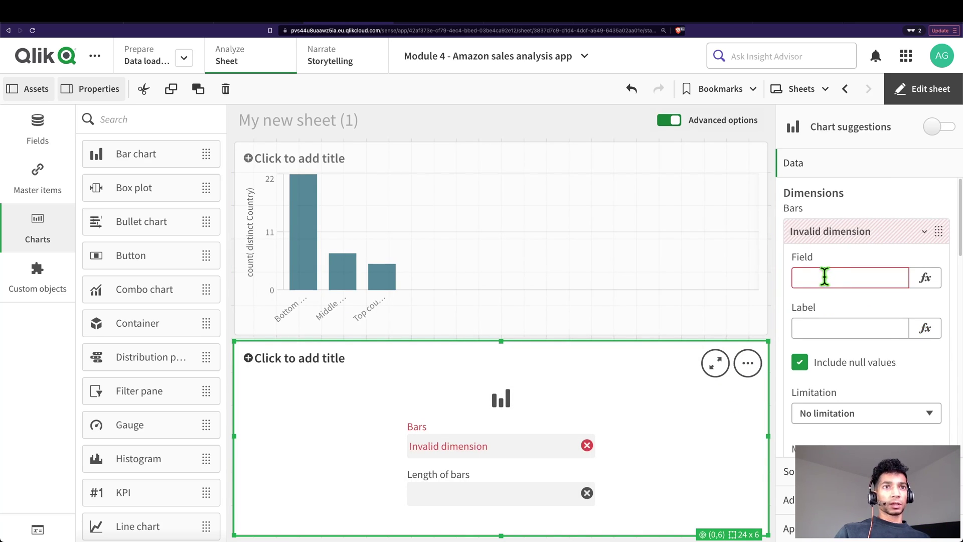
click(826, 234)
click(826, 233)
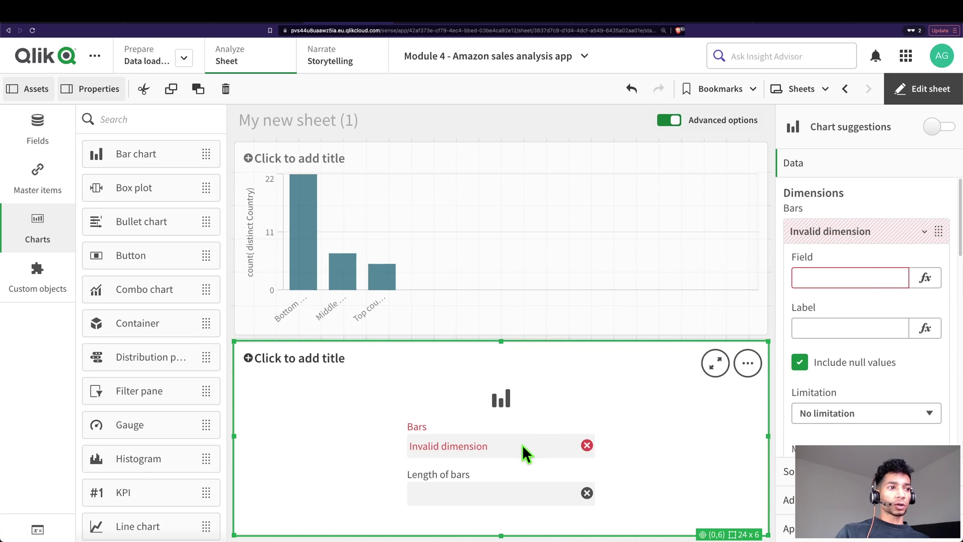
Step: Examine the vtoplist variable and its 'top countries' values in the load script, then return to the sheet
click(142, 63)
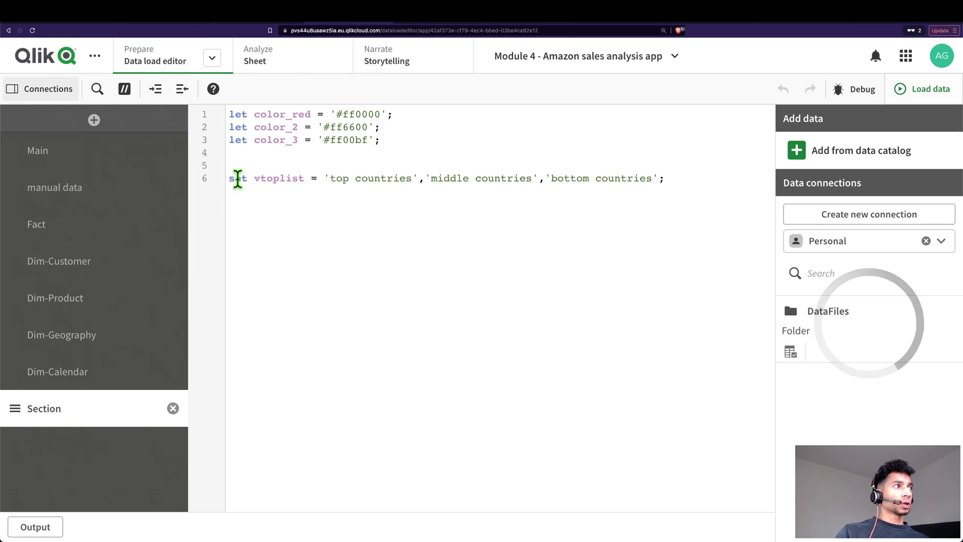
drag(234, 179, 519, 244)
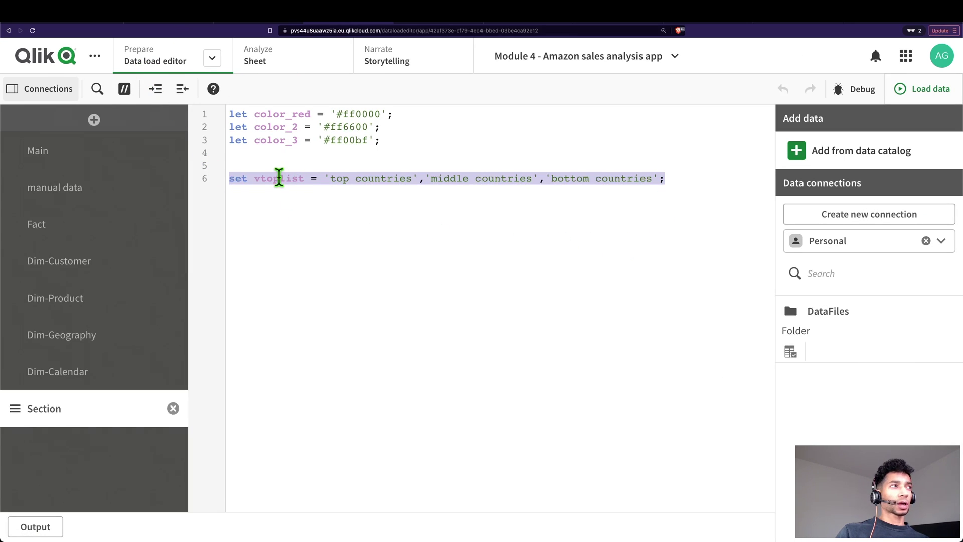
click(279, 182)
double_click(288, 182)
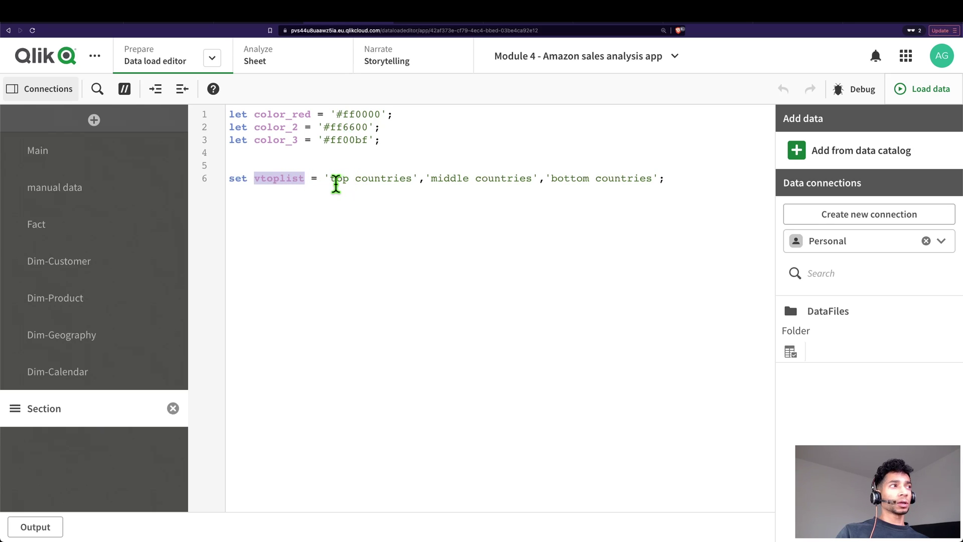
drag(329, 181, 655, 184)
click(255, 57)
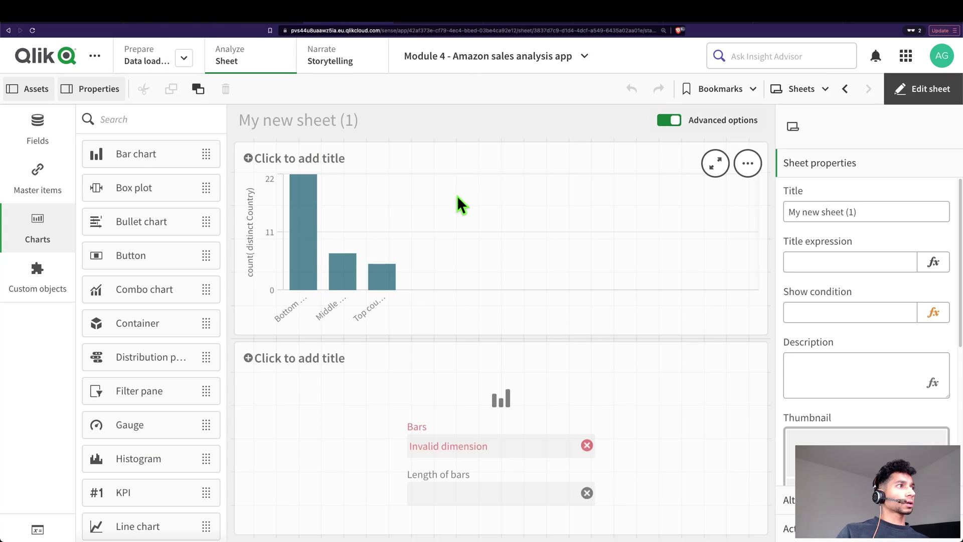
Step: Set the second bar chart's dimension expression to =ValueList($(vtoplist))
click(721, 399)
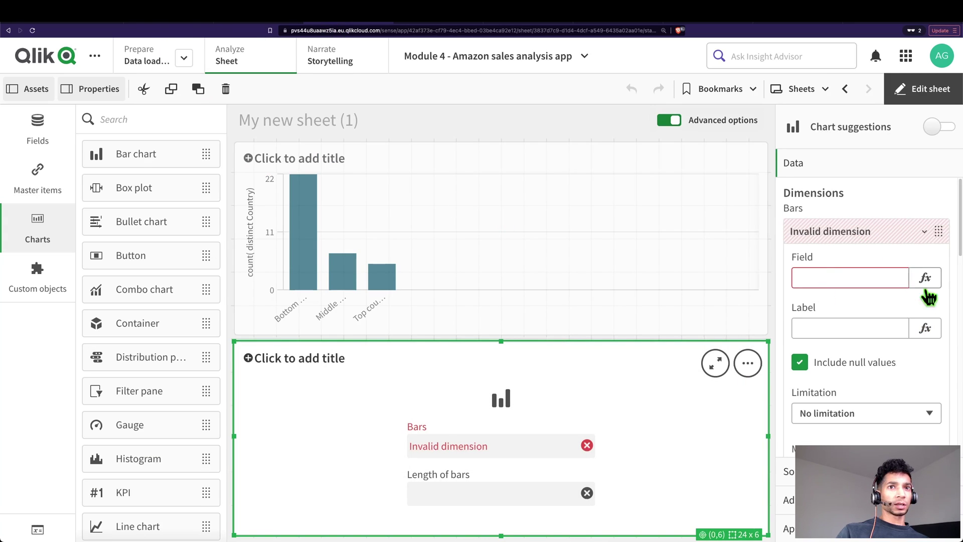
click(925, 275)
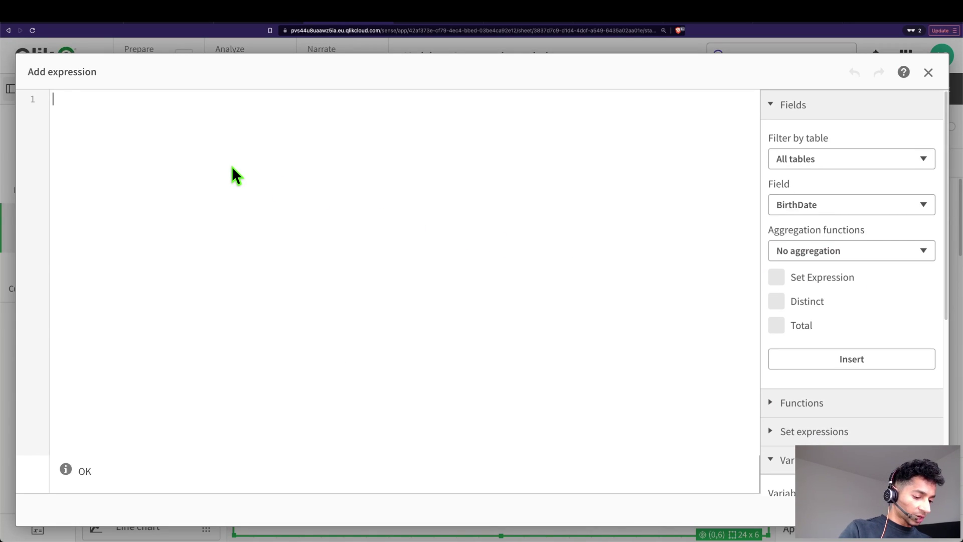
text(valu)
key(Return)
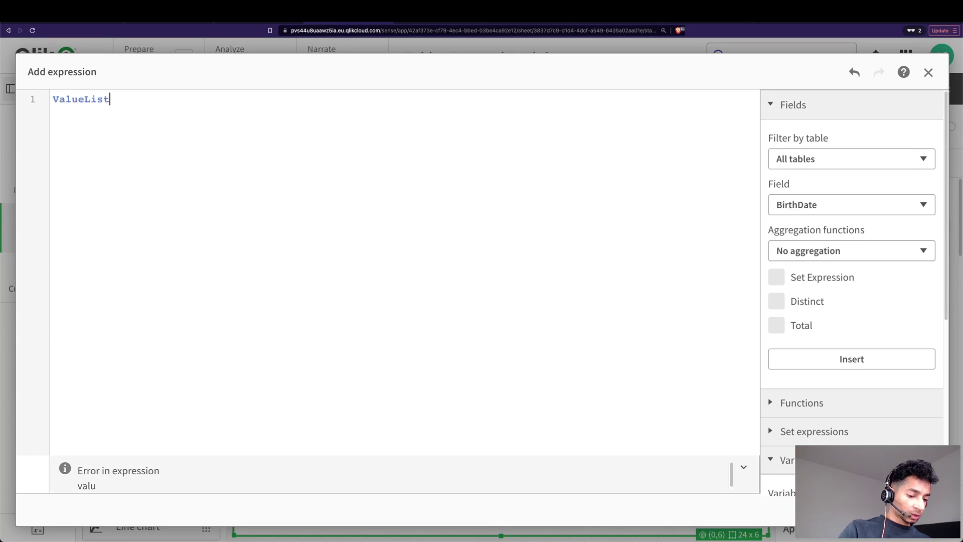
text(()
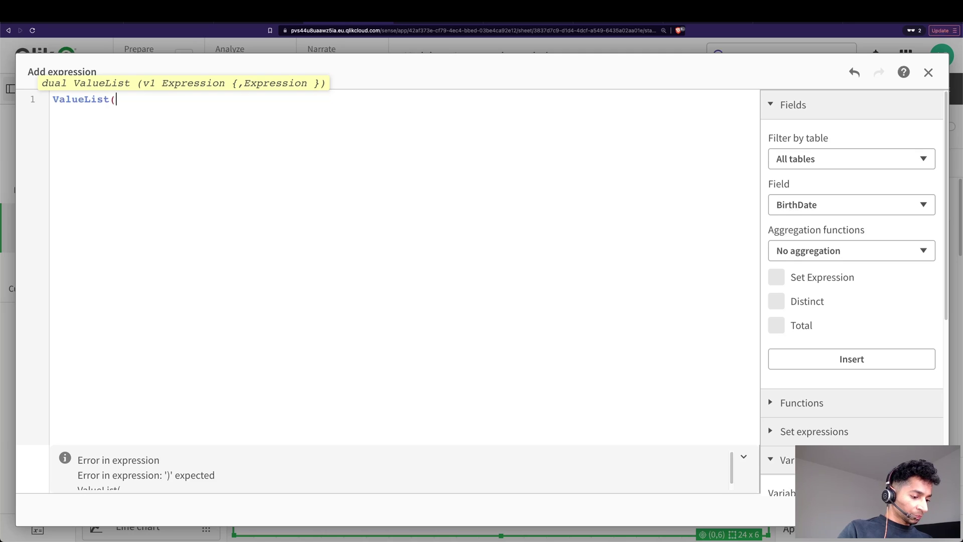
text($)
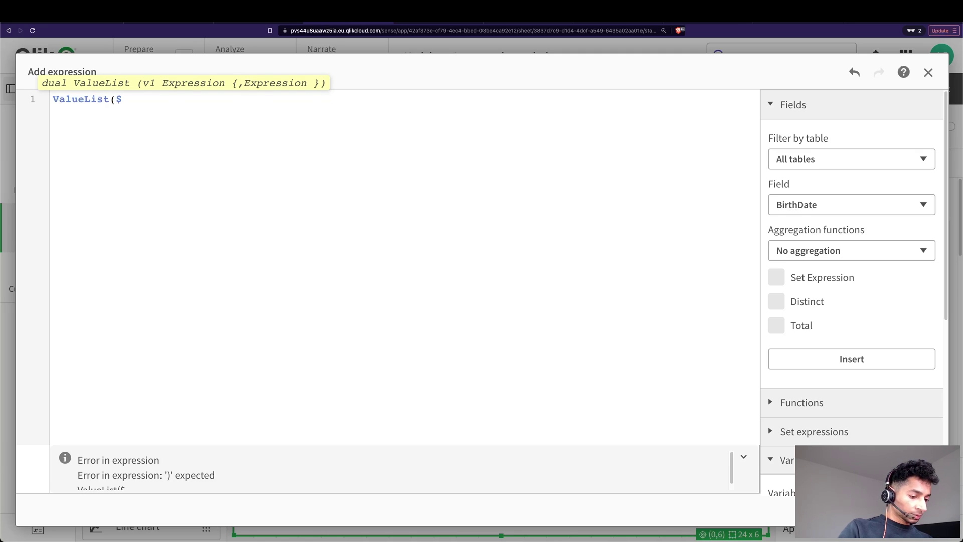
text((vtoplist)
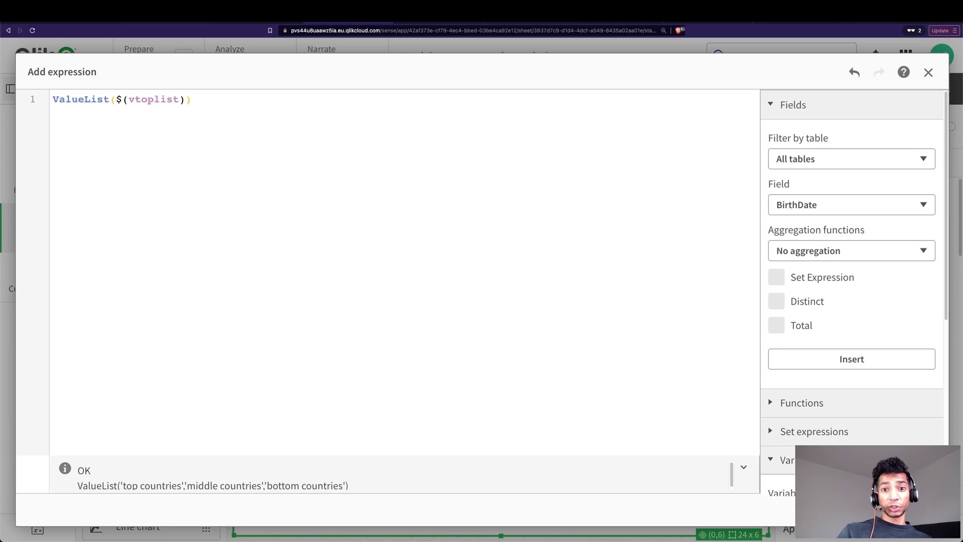
click(922, 510)
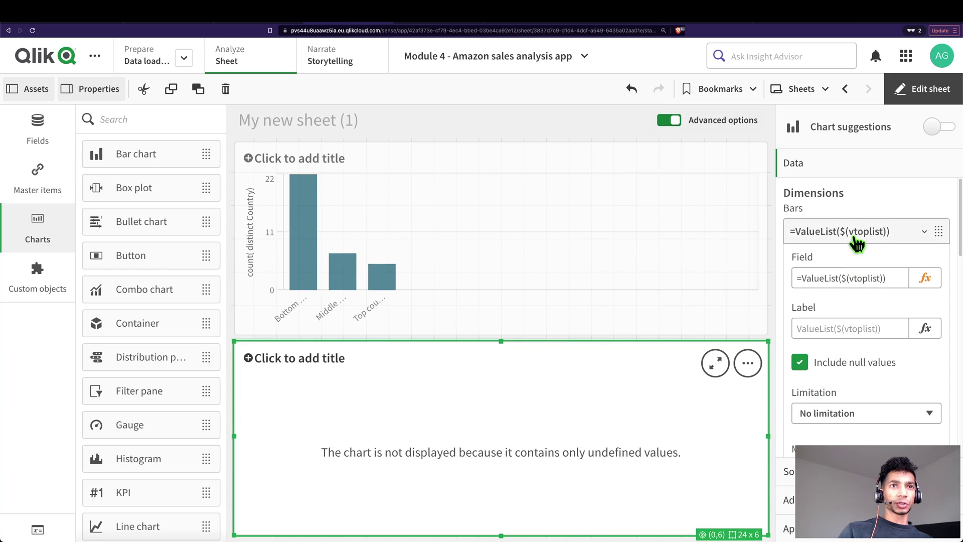
Step: Start the measure with if(ValueList($(vtoplist)) ='top countries', followed by an indented new line
click(856, 231)
scroll(856, 355, down, 5)
scroll(856, 352, up, 5)
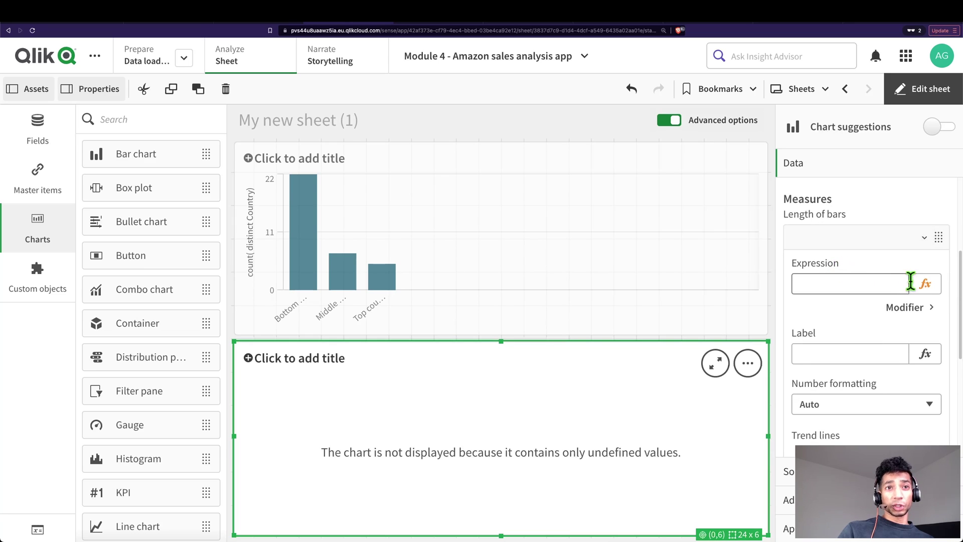
click(926, 284)
key(super+plus)
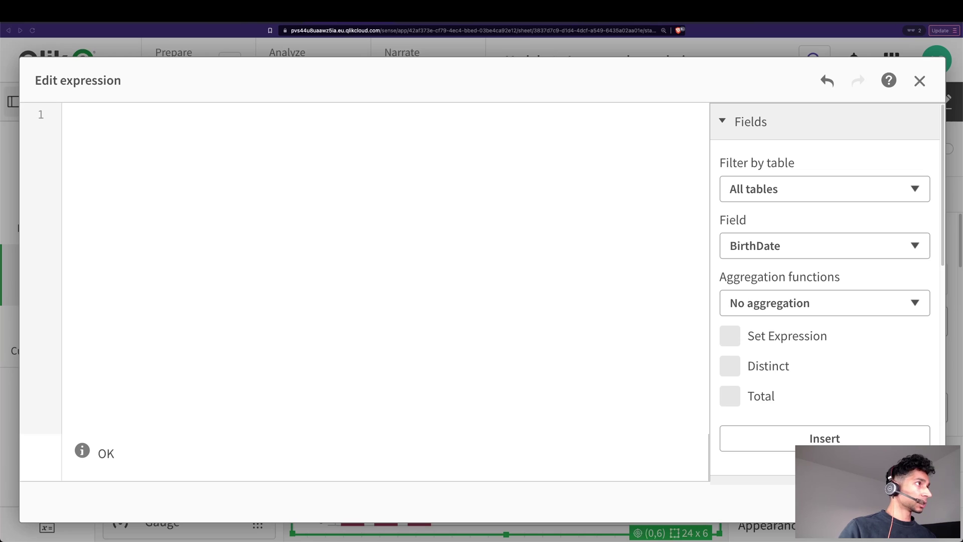
text(if)
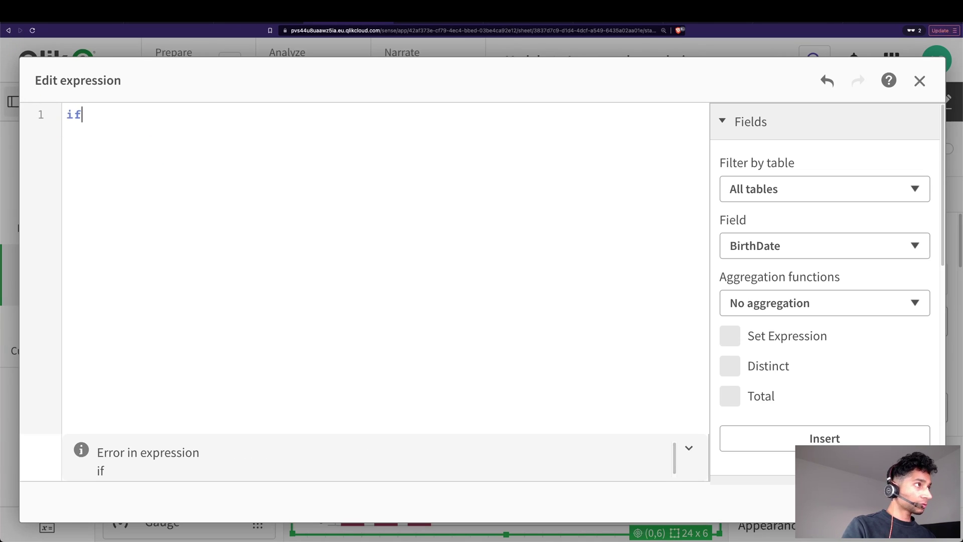
text(()
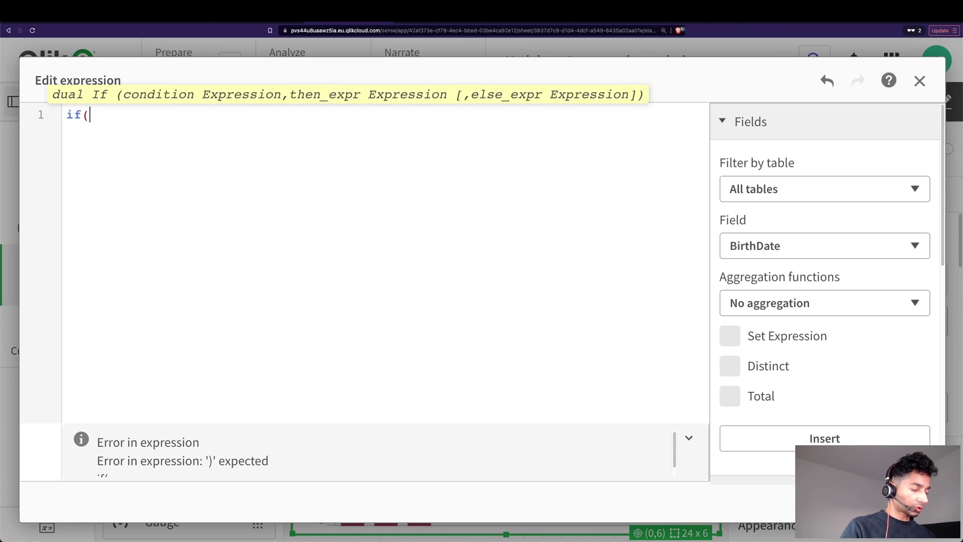
text(va)
key(Return)
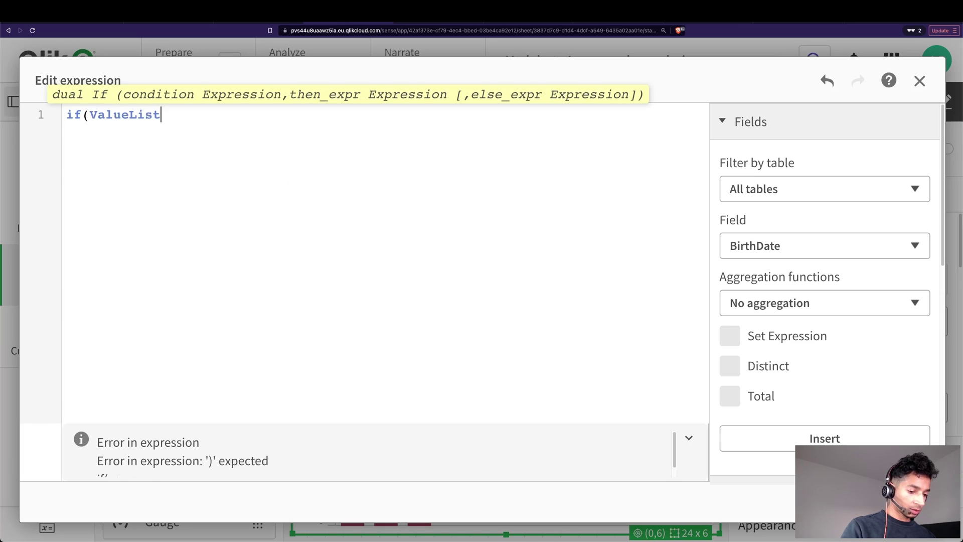
text(()
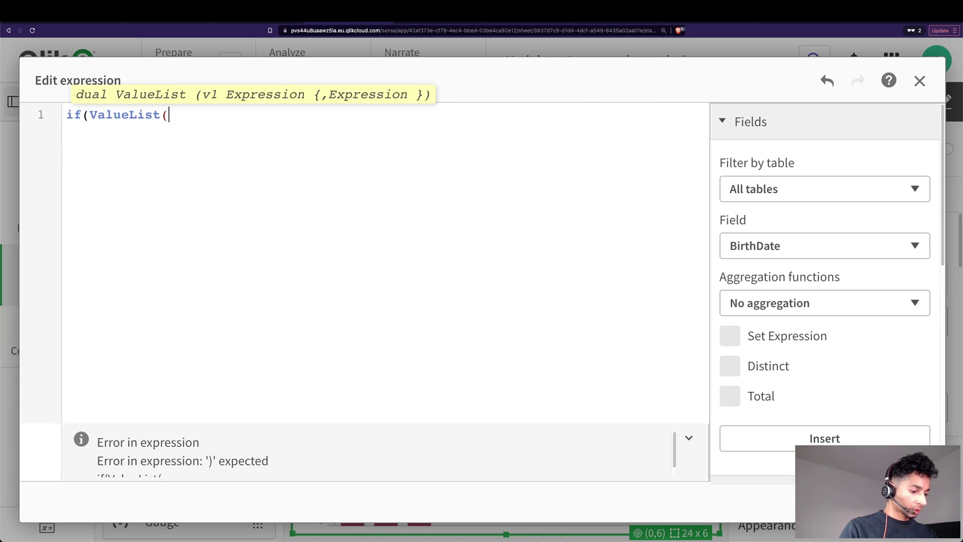
text($(vtoplist)
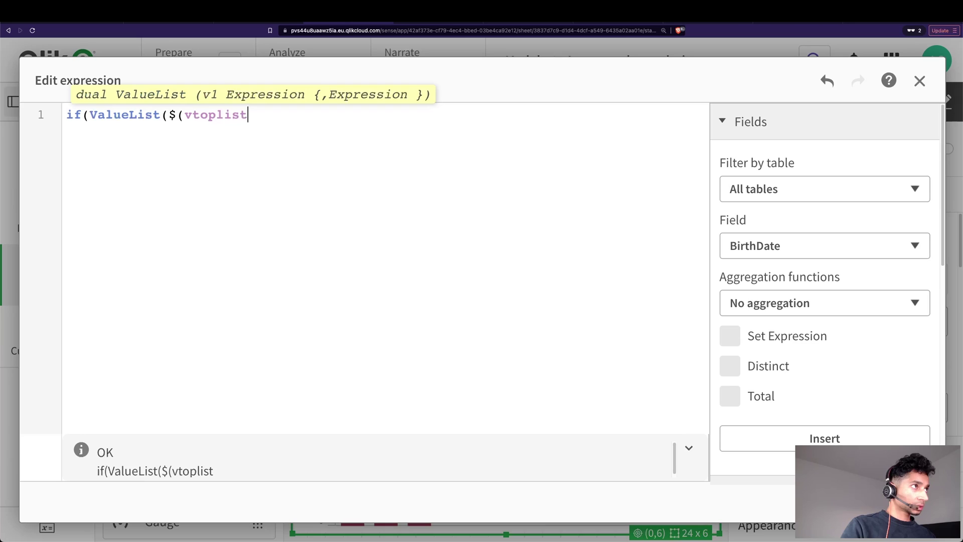
text()) ='top countries)
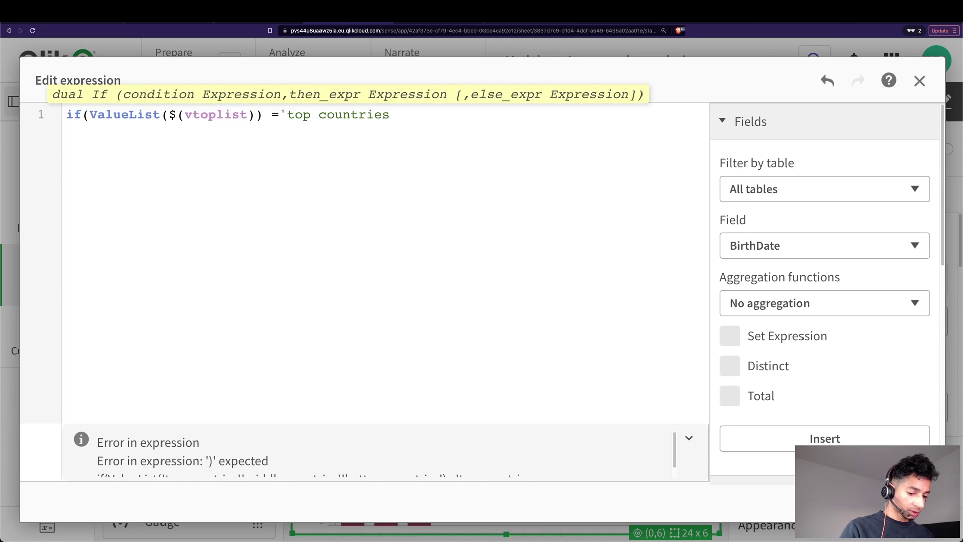
text(',)
key(Return)
key(Tab)
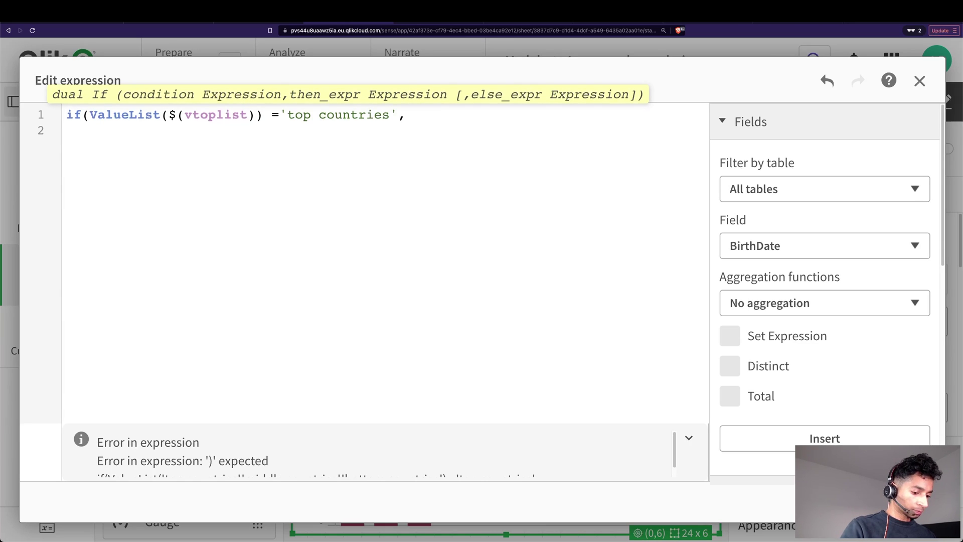
Step: Add count(distinct {<Country={"=Sum(SalesAmount) >800000"}>} Country) as the top-countries result
text(count( d)
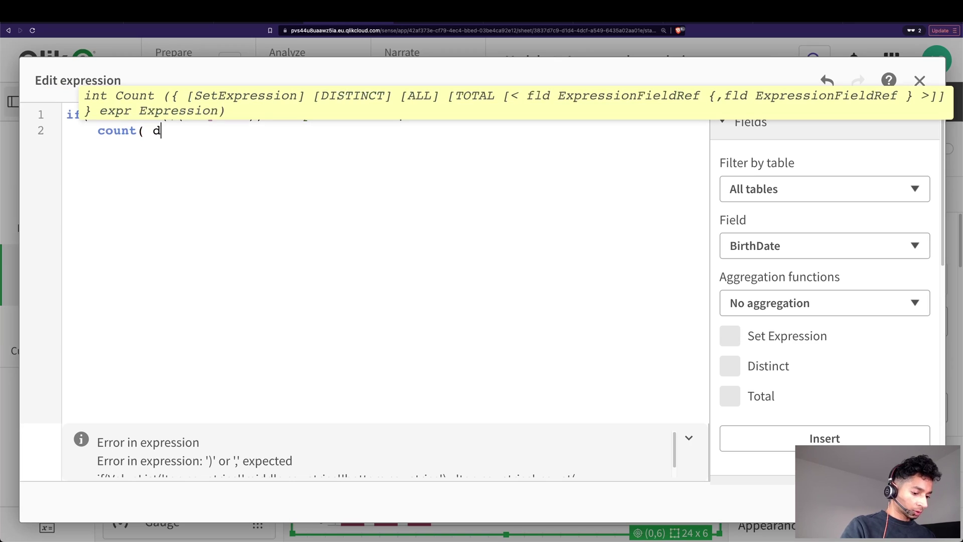
text(istinct coun)
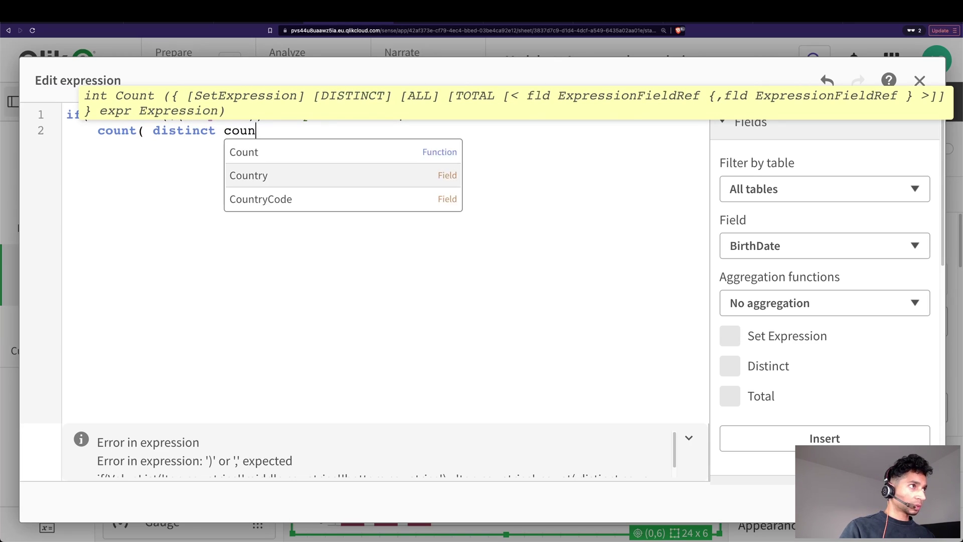
key(Return)
text())
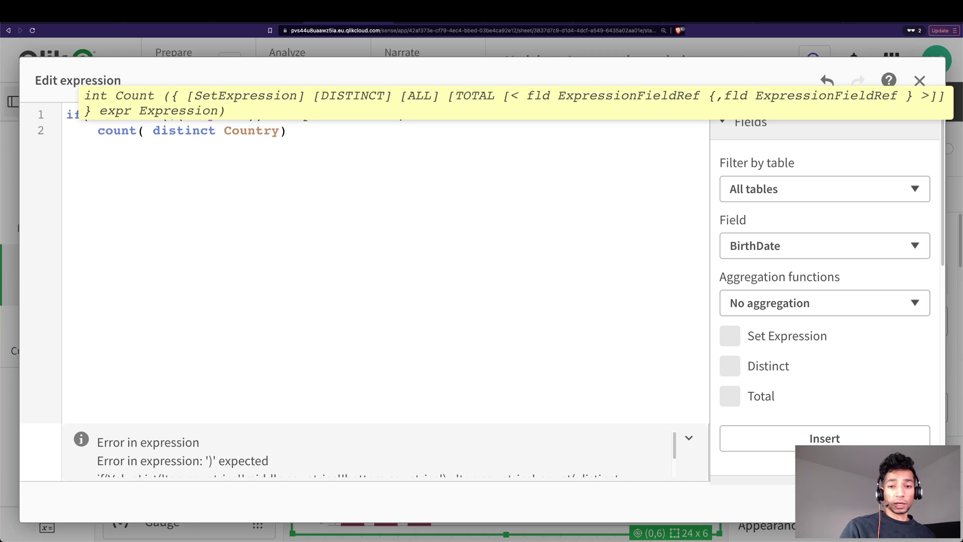
text({)
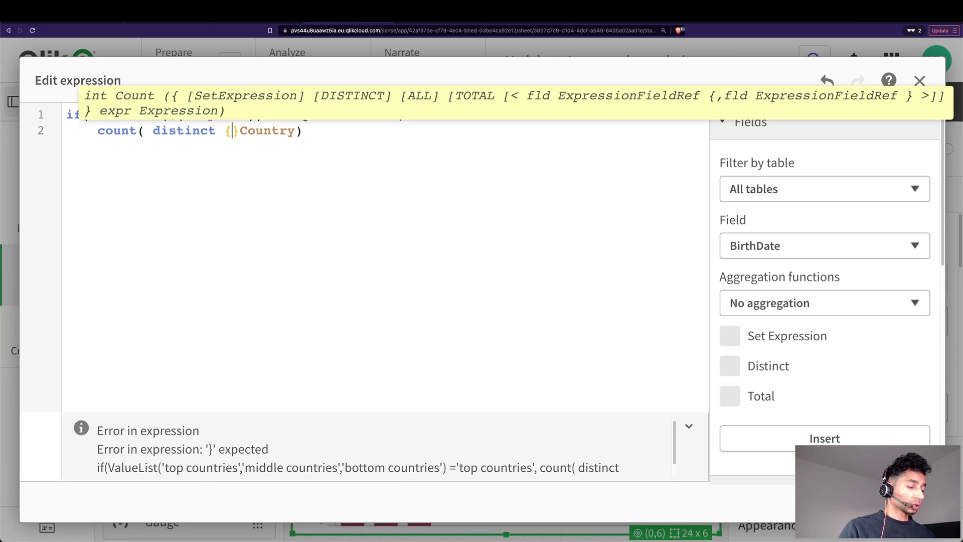
text(< >)
key(Left)
text({<)
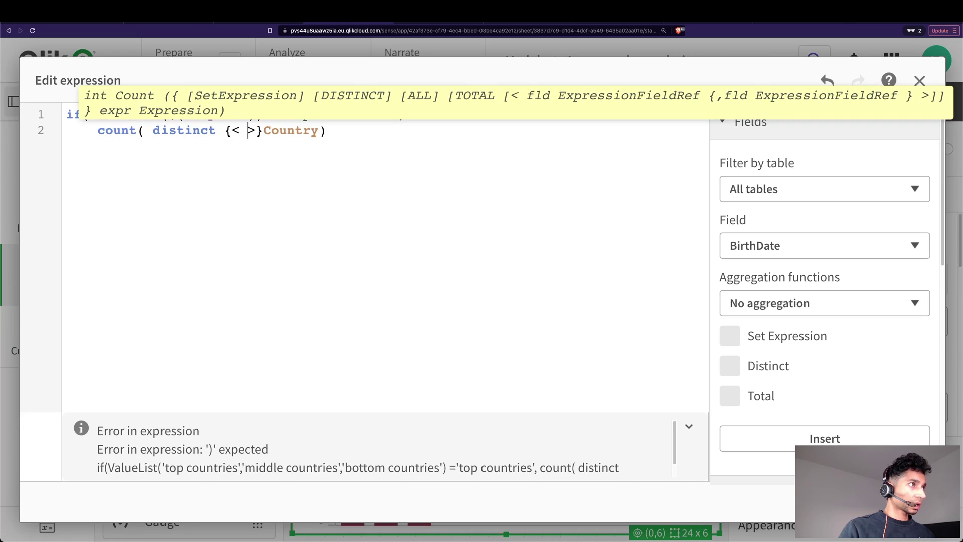
text(Coun)
key(Down)
key(Return)
text(=)
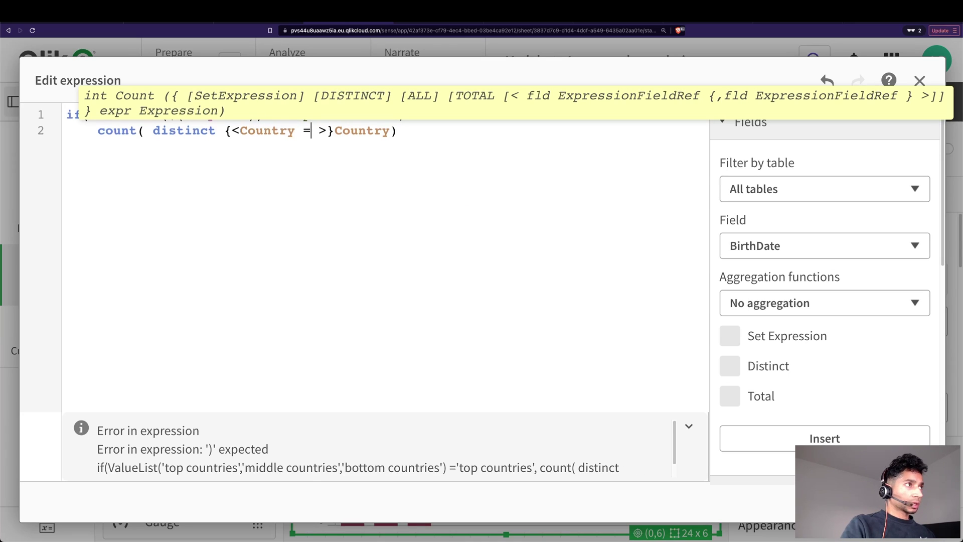
text( {} )
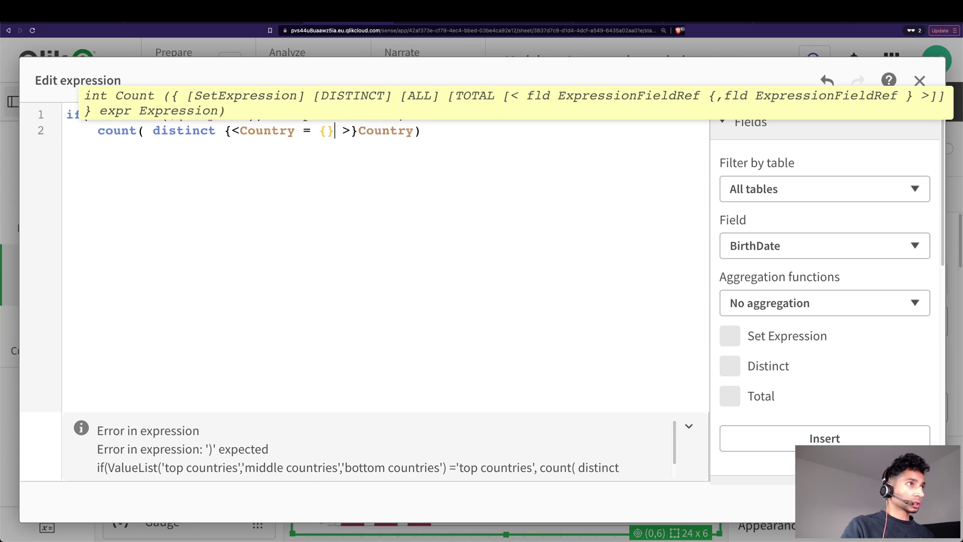
text(")
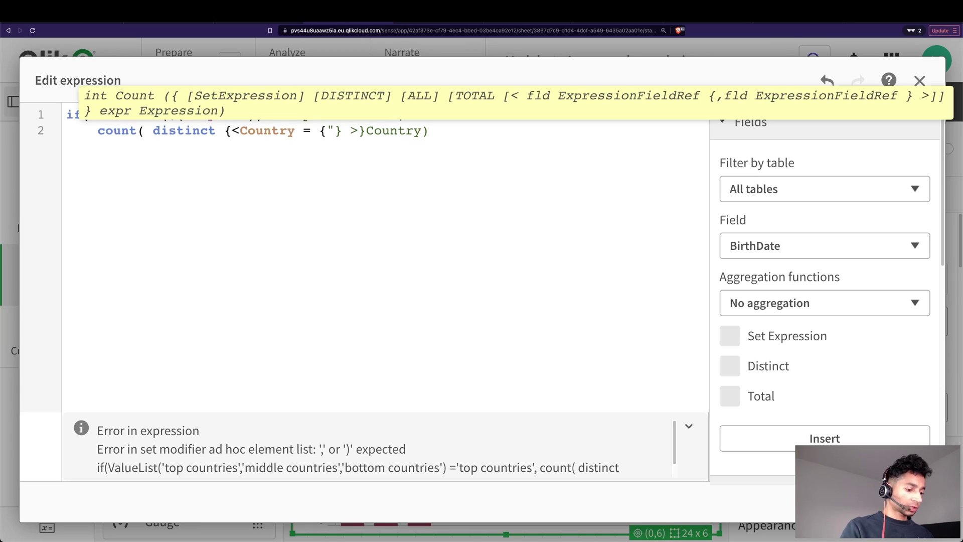
text(")
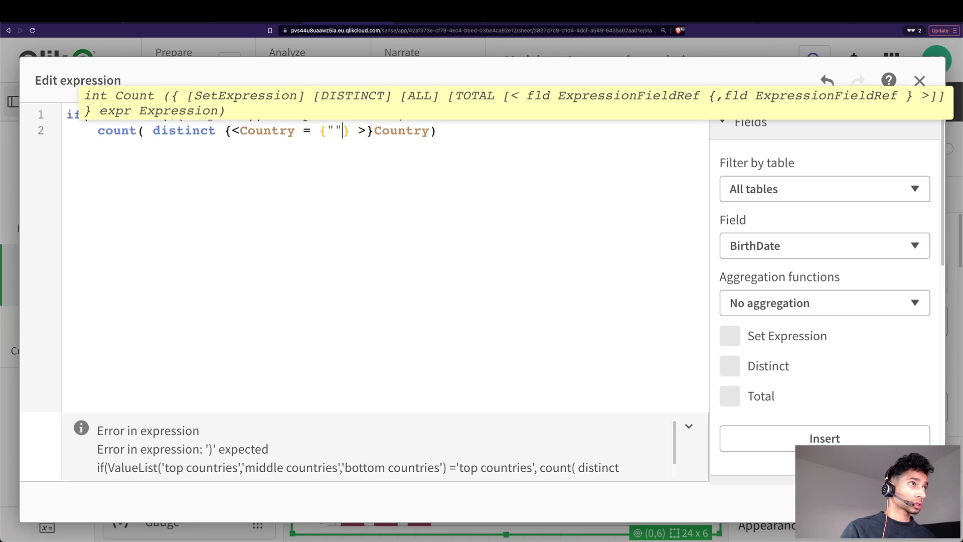
click(334, 130)
text(= Sum(SalesAmount)
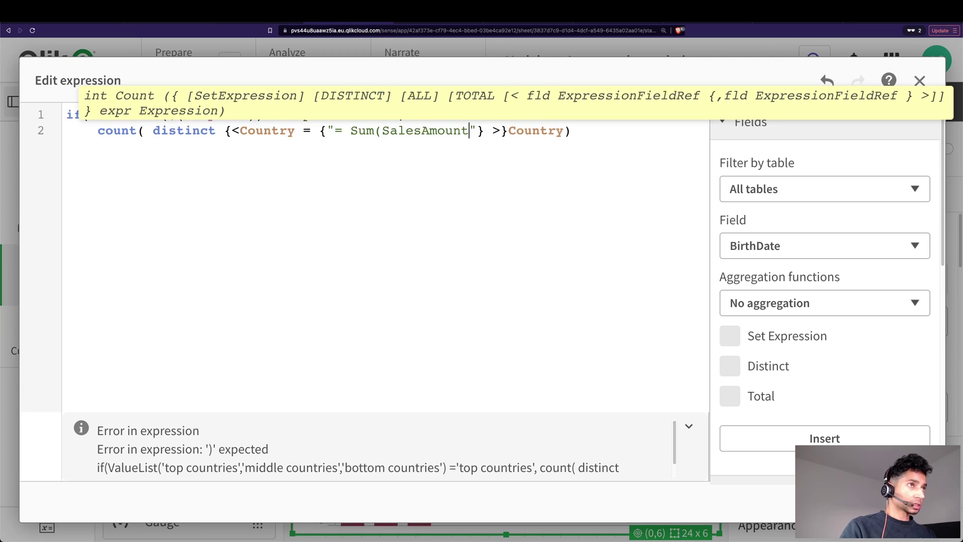
text() >)
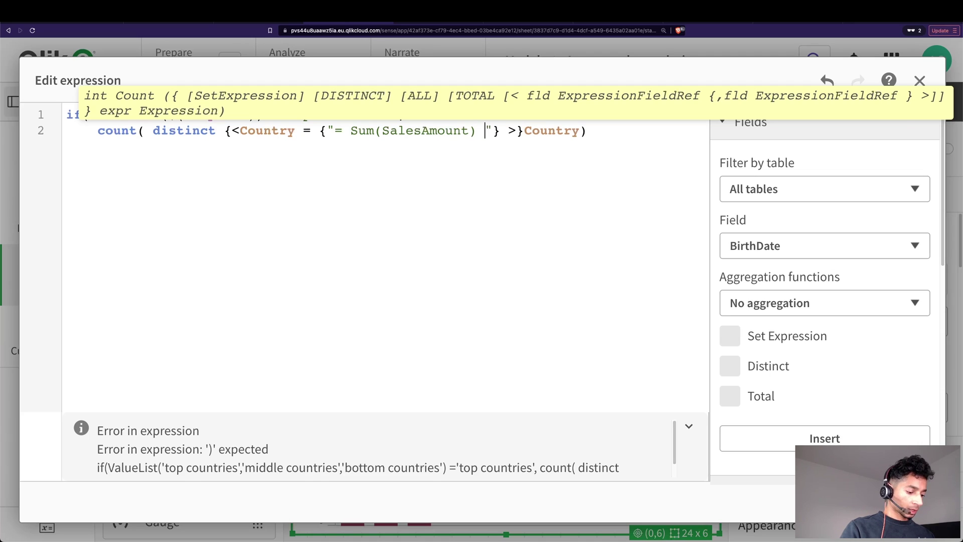
text(800000)
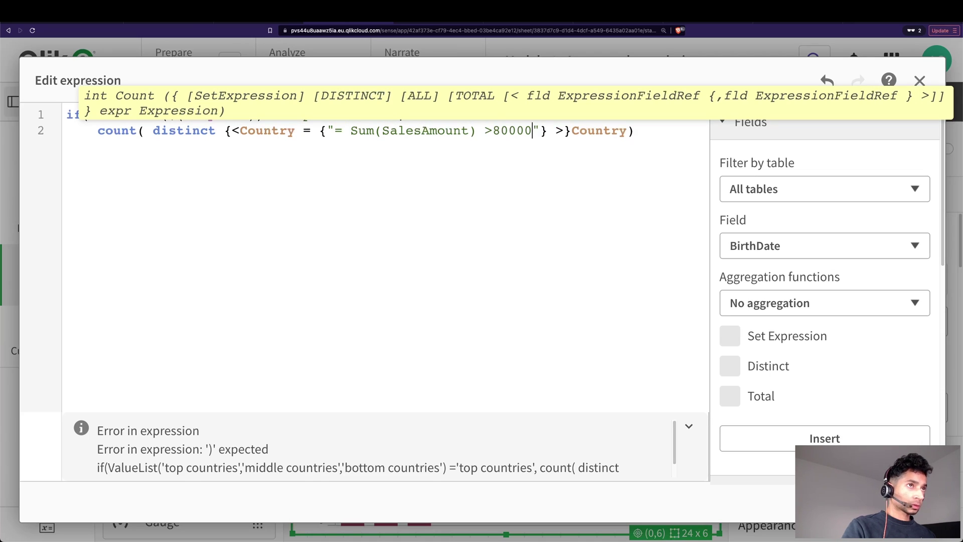
click(643, 130)
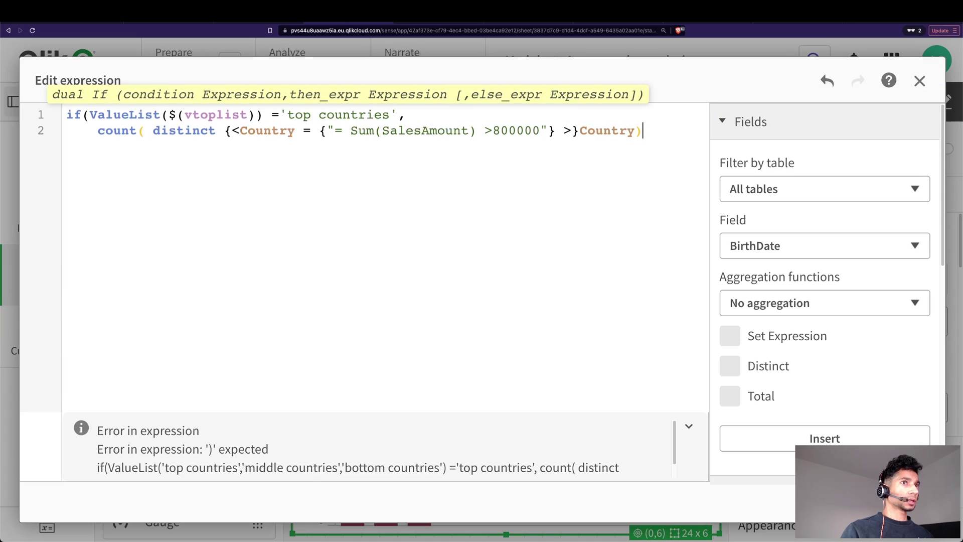
Step: Begin the 'middle countries' branch, then replace the expression with the full prepared nested if()
text(,)
key(Return)
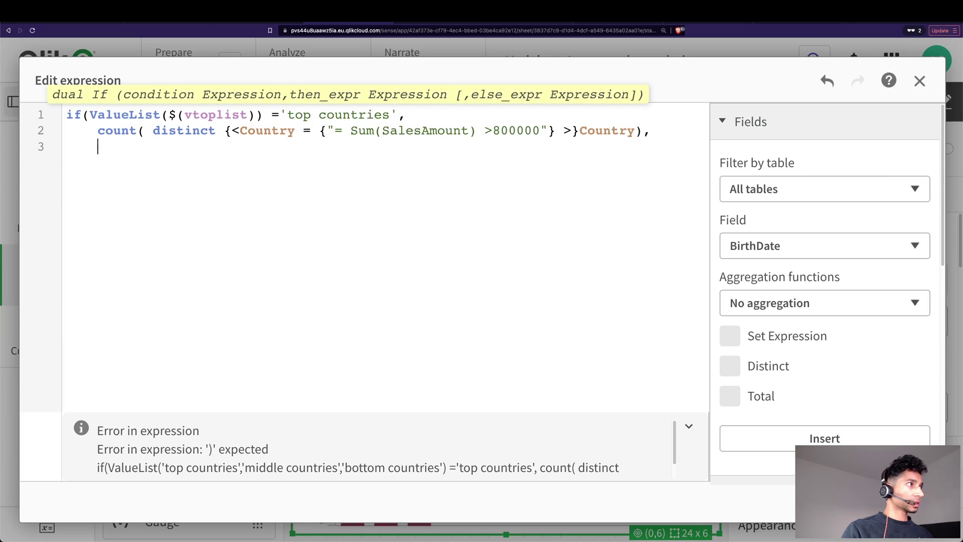
text(if)
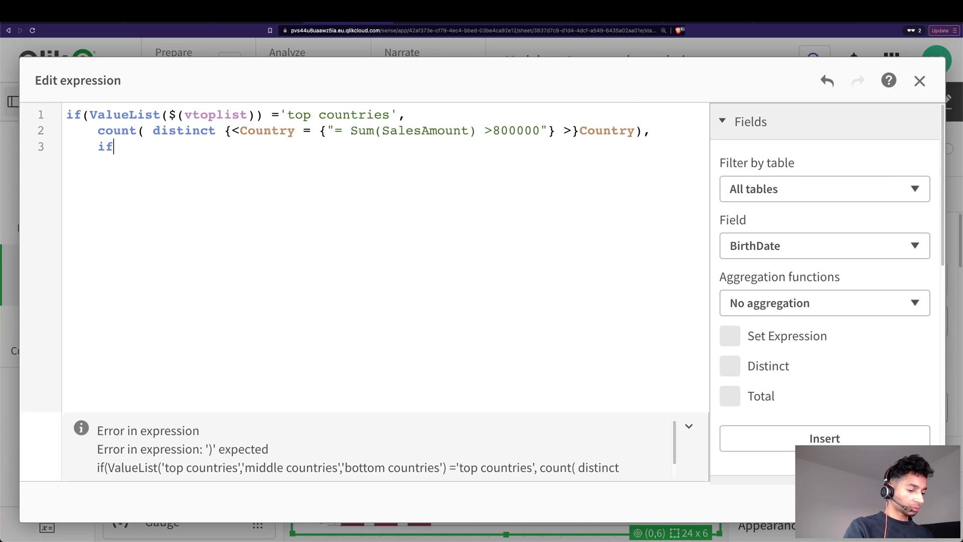
text((ValueList)
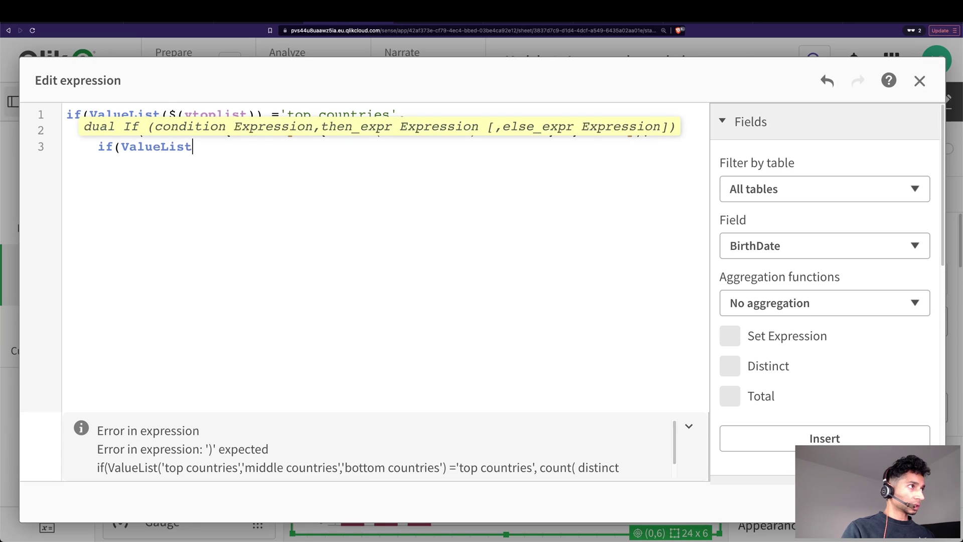
text(($(vtoplist)) = 'middle countries')
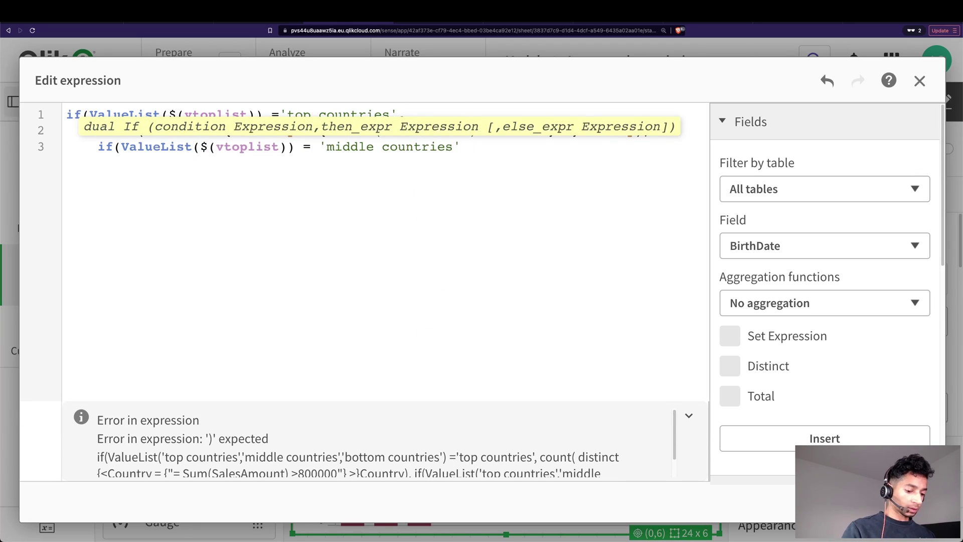
key(Return)
text(count()
key(super+a)
key(super+v)
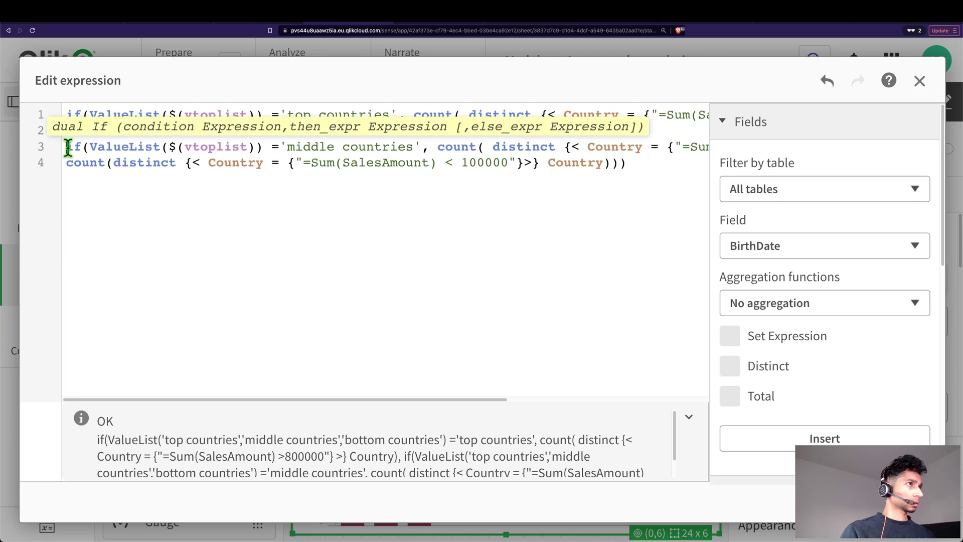
Step: Split and indent the top-countries count, nested middle-countries if and bottom-countries count onto separate lines
click(430, 114)
key(Return)
click(67, 162)
key(Tab)
click(67, 178)
key(Tab)
key(Tab)
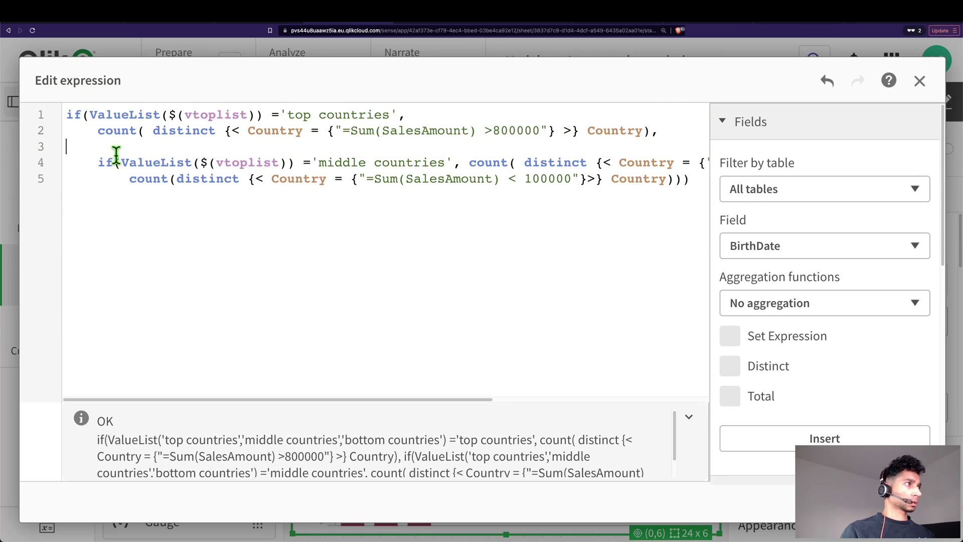
key(BackSpace)
click(329, 266)
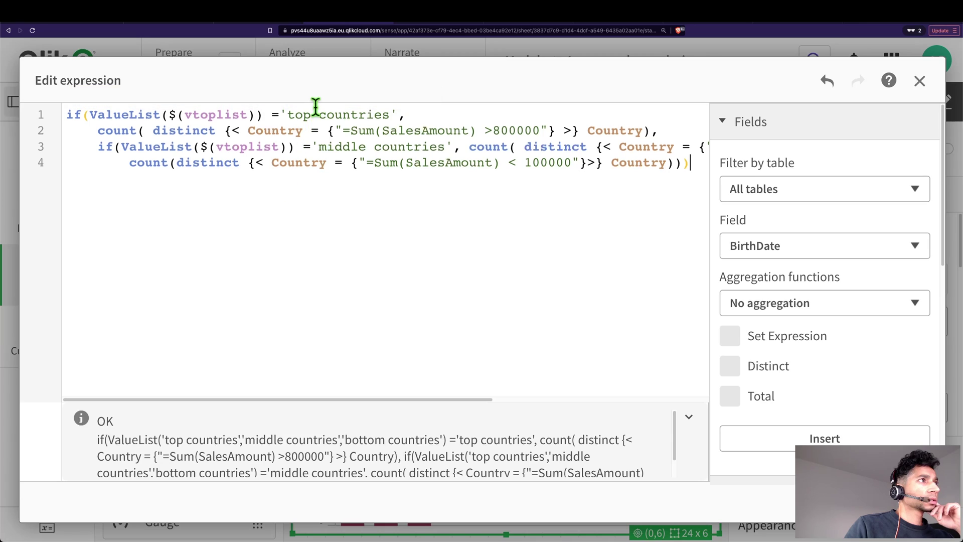
drag(288, 115, 386, 115)
Step: Highlight the first count distinct call to explain how it works
click(431, 251)
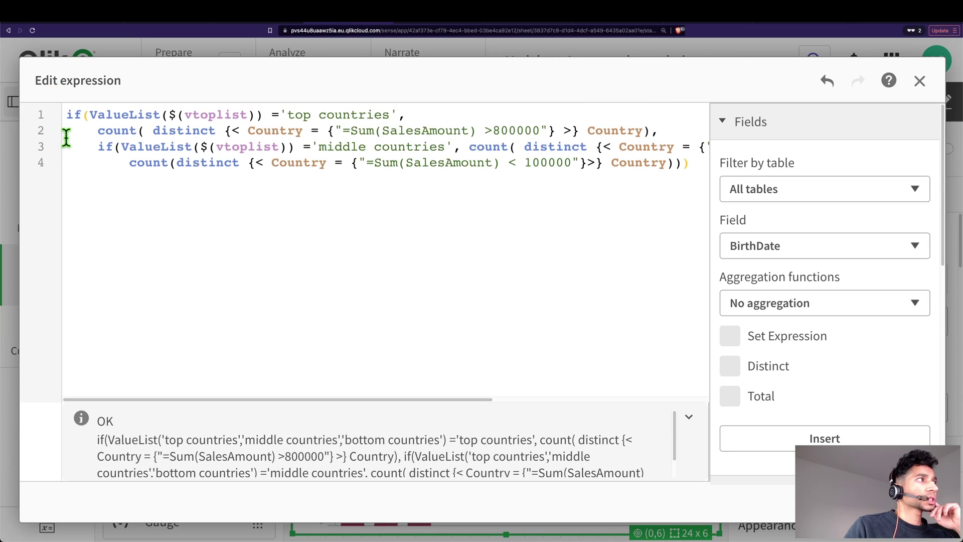
drag(105, 131, 224, 131)
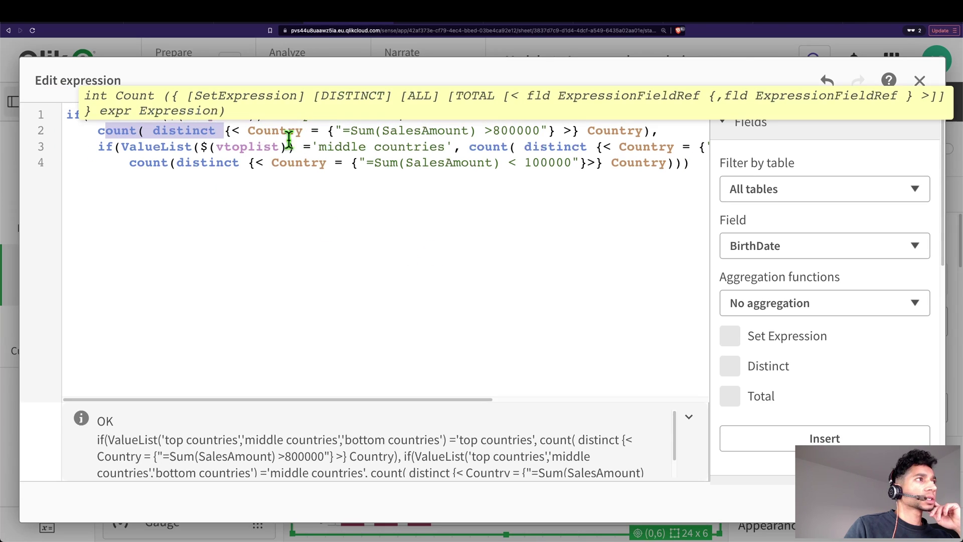
click(334, 187)
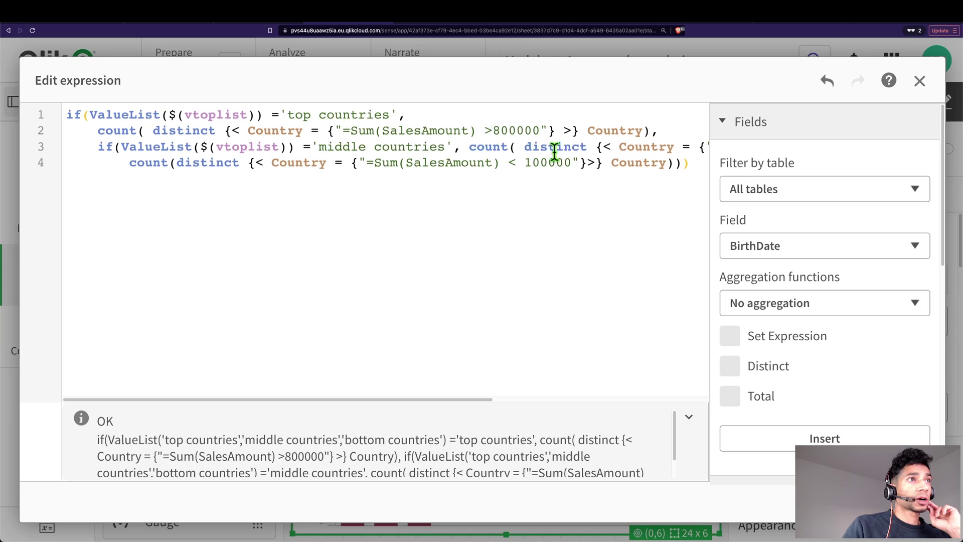
Step: Move the middle-countries count to its own line and indent the bottom-countries count beneath it
click(465, 147)
key(Return)
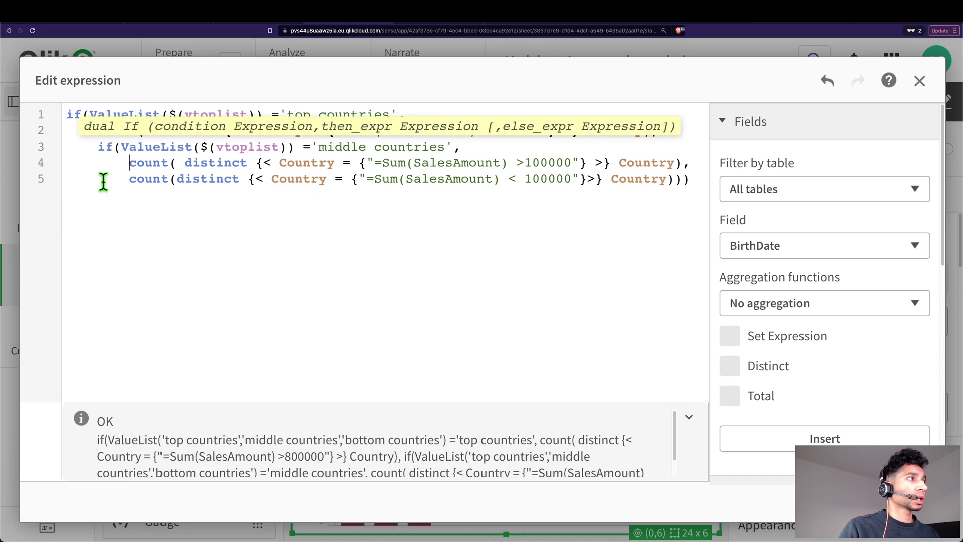
click(128, 180)
key(Tab)
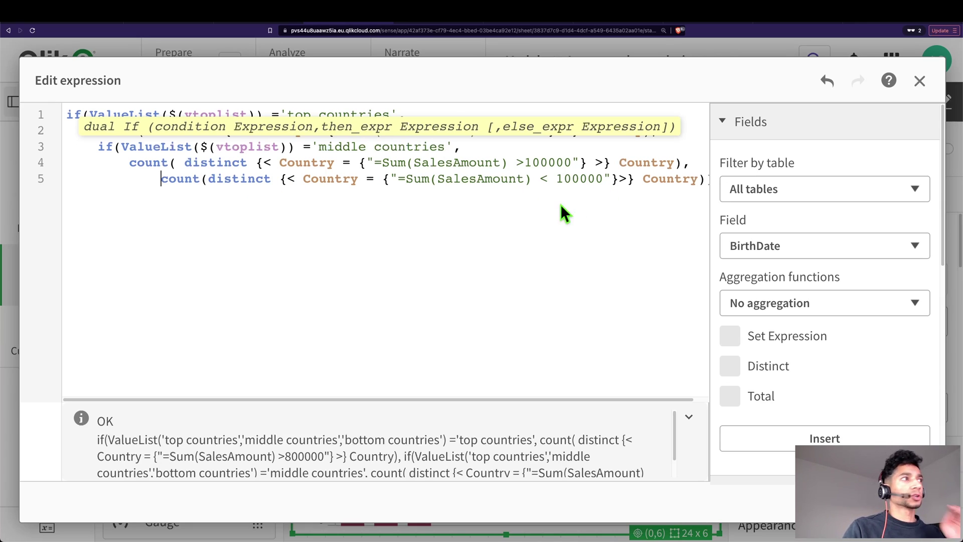
key(super+minus)
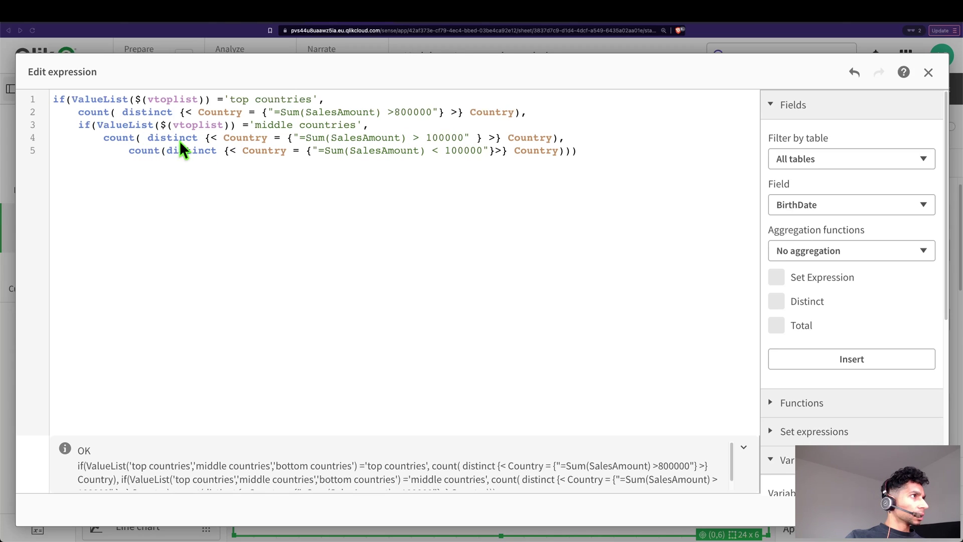
Step: Add 'and sum(SalesAmount) <800000' after 100000 in the middle-countries set condition
click(465, 137)
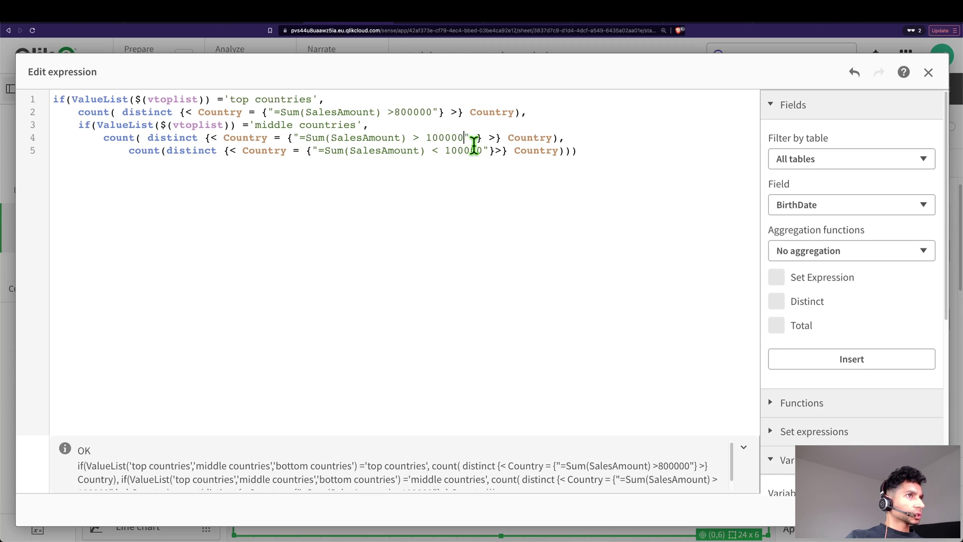
text(and)
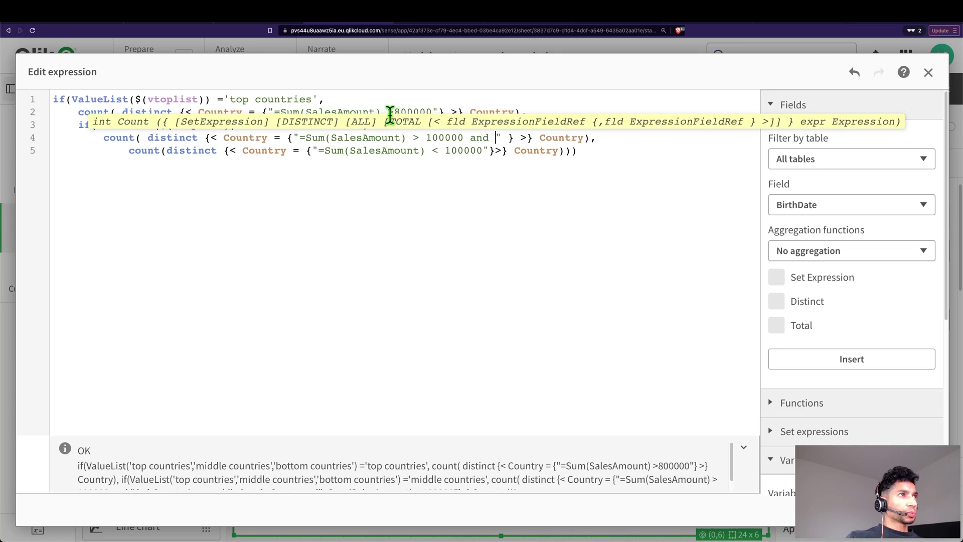
drag(391, 113, 428, 113)
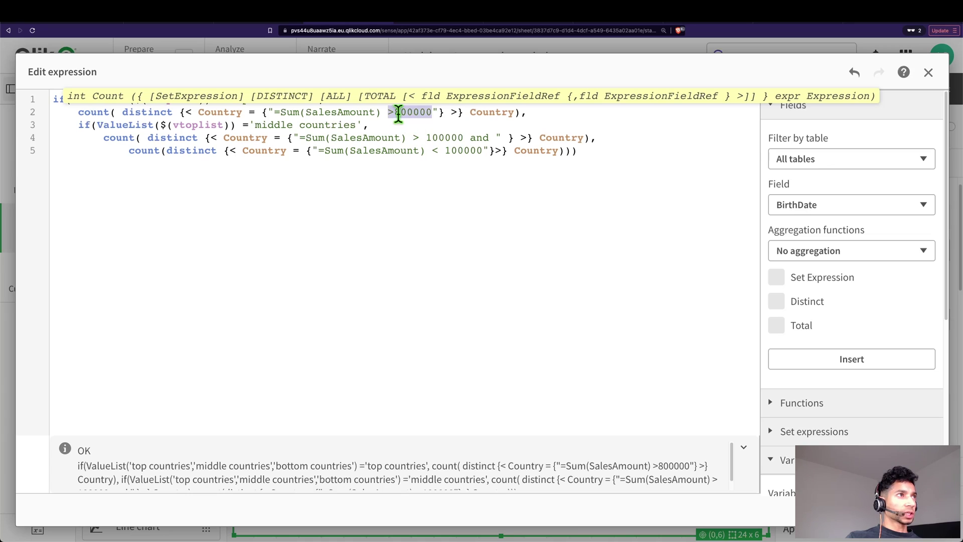
click(496, 137)
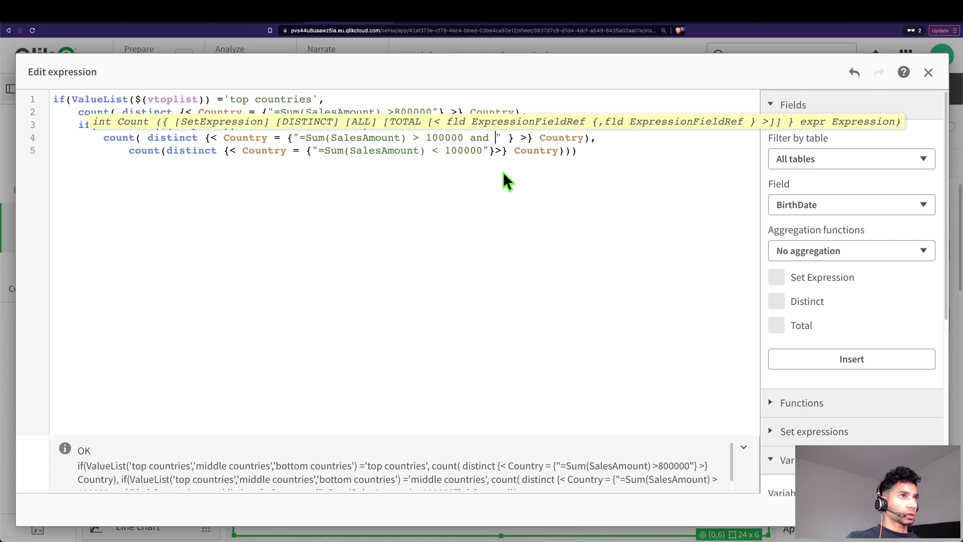
text(sum(SalesAmount) <)
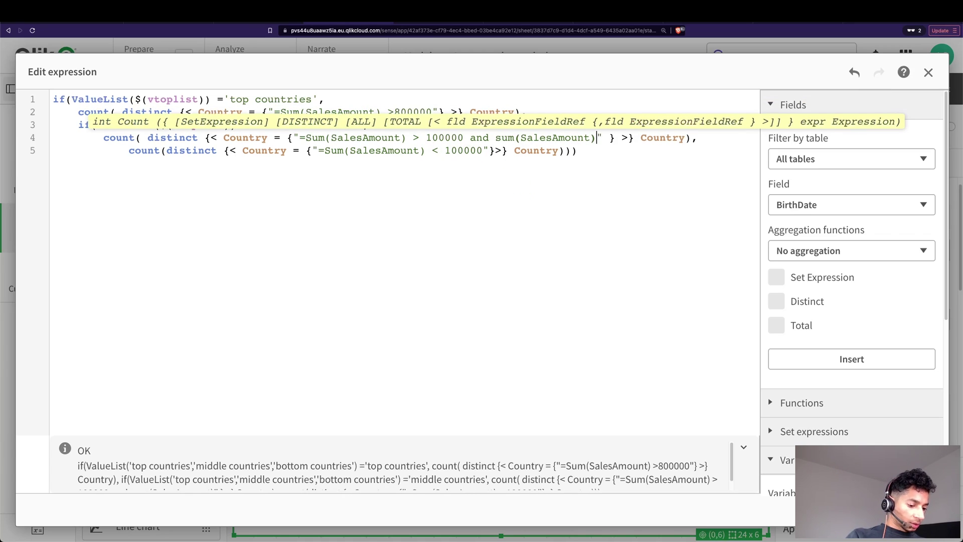
text(800000)
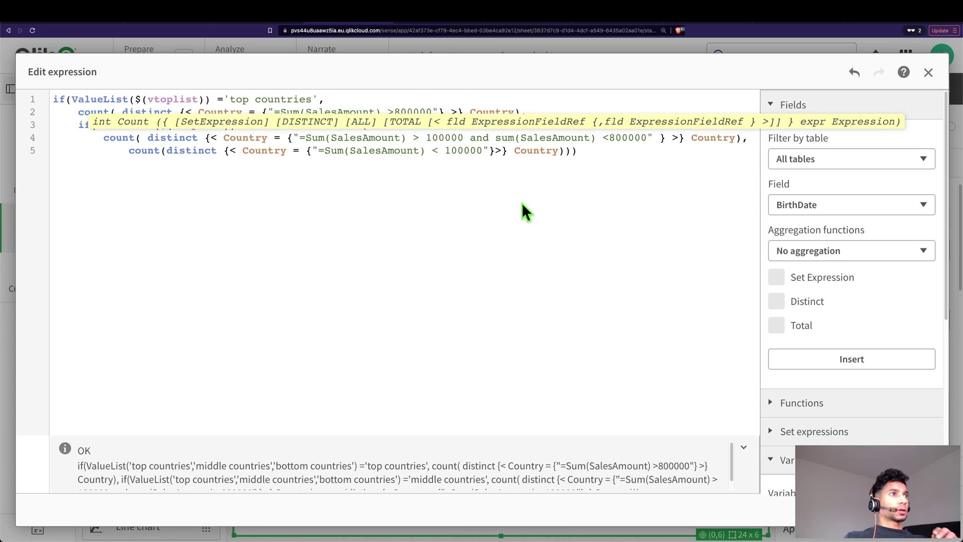
click(462, 172)
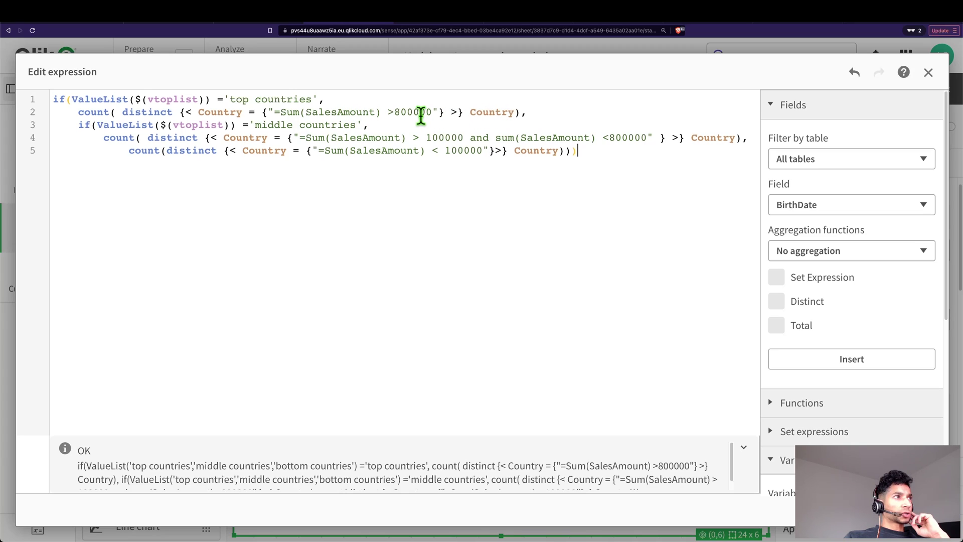
Step: Highlight the 800000, 100000 and <800000 band thresholds and band labels to explain them
mouse_move(438, 113)
mouse_down()
mouse_move(273, 114)
mouse_move(285, 129)
mouse_move(346, 126)
mouse_up()
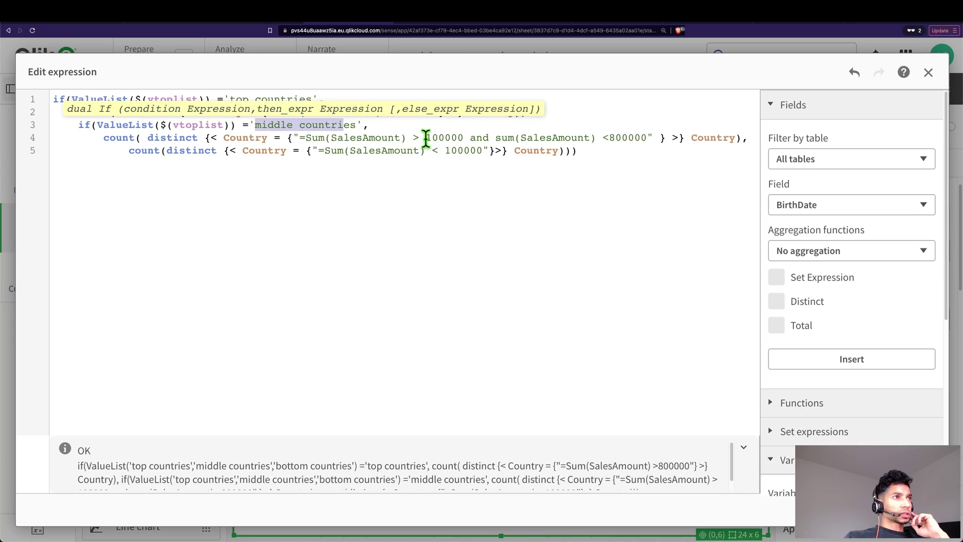
drag(426, 138, 467, 137)
drag(649, 138, 597, 138)
click(678, 180)
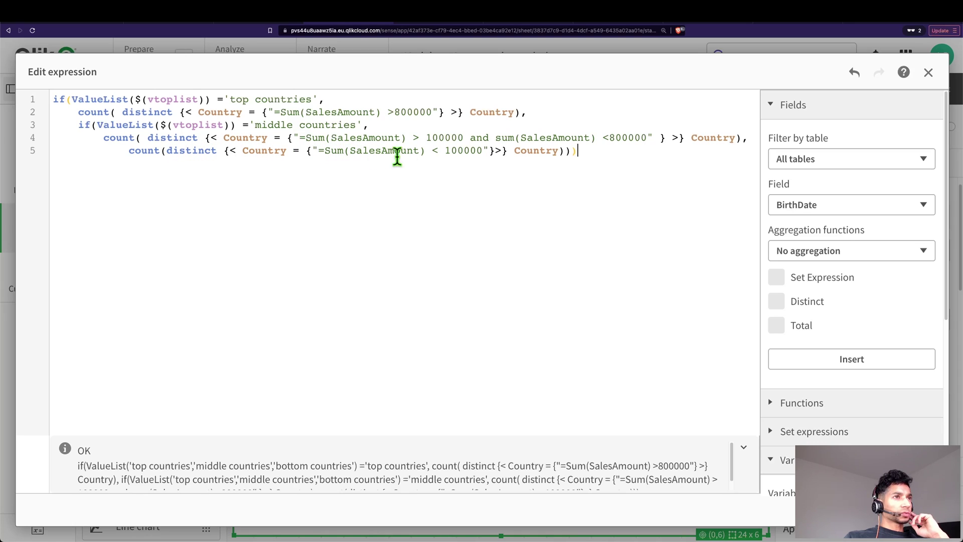
drag(451, 151, 481, 156)
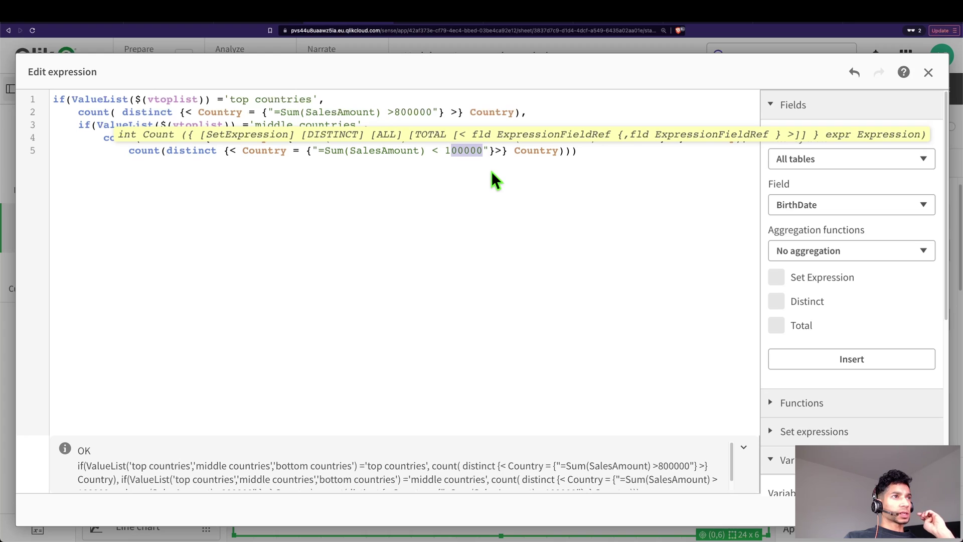
click(491, 168)
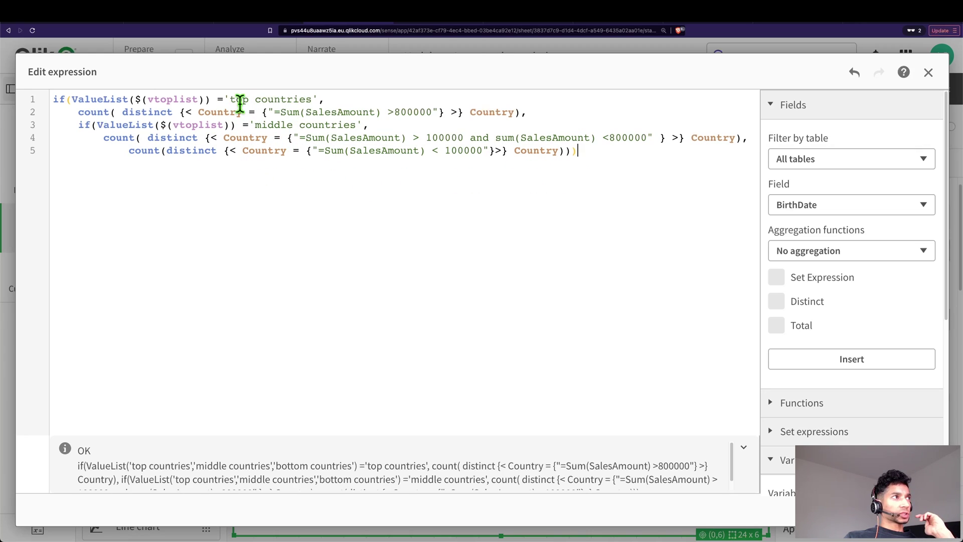
mouse_move(232, 99)
mouse_down()
mouse_move(291, 99)
mouse_move(337, 124)
mouse_up()
click(578, 151)
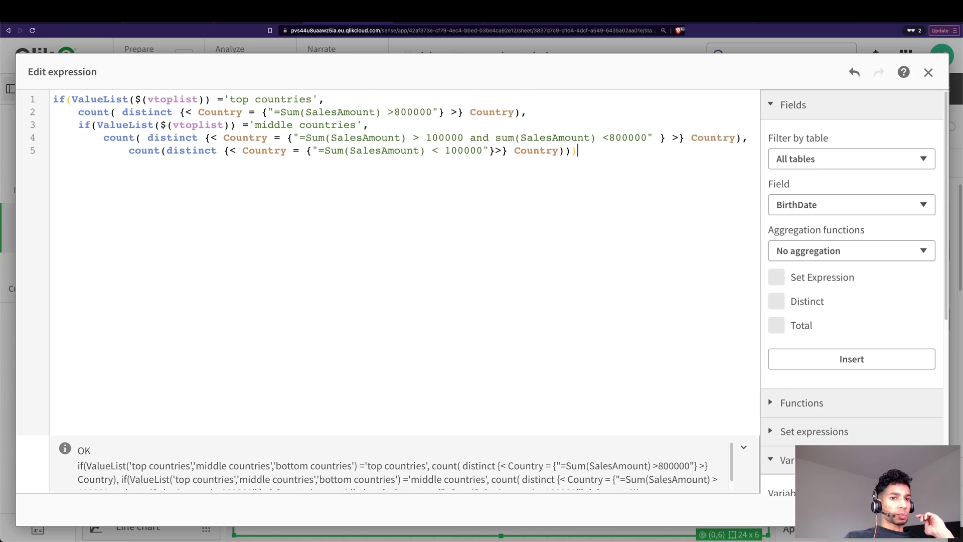
Step: Apply the nested-if measure, view the charts, then reopen the red bar chart's measure formula
key(Escape)
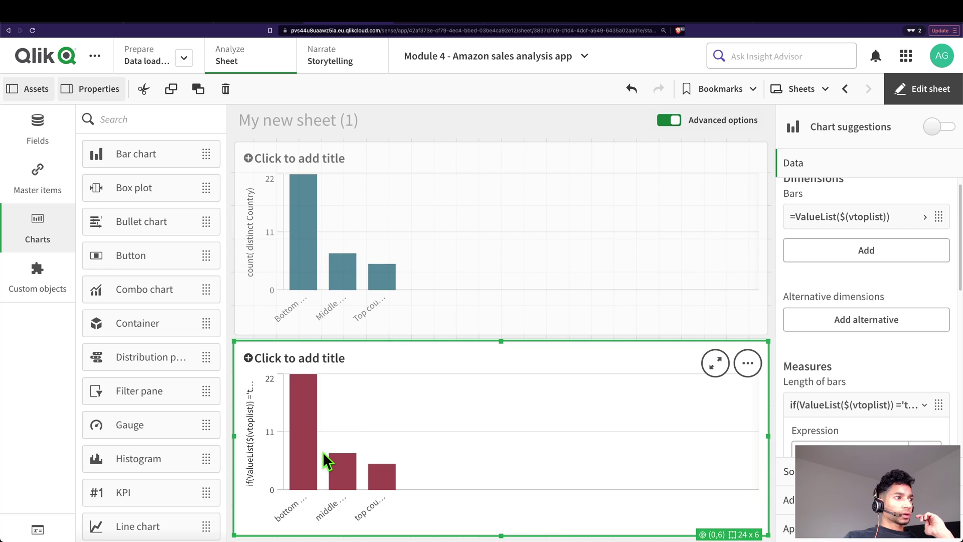
click(890, 89)
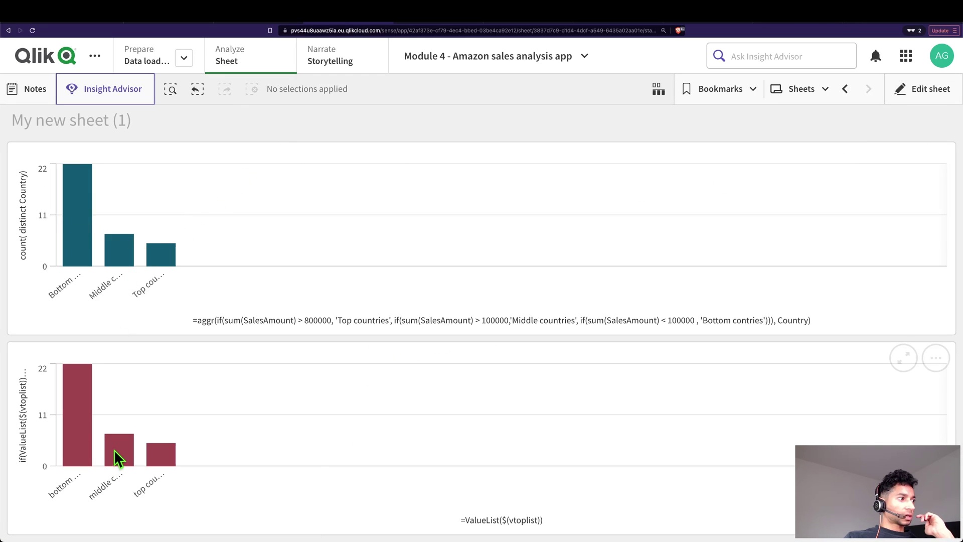
mouse_move(89, 428)
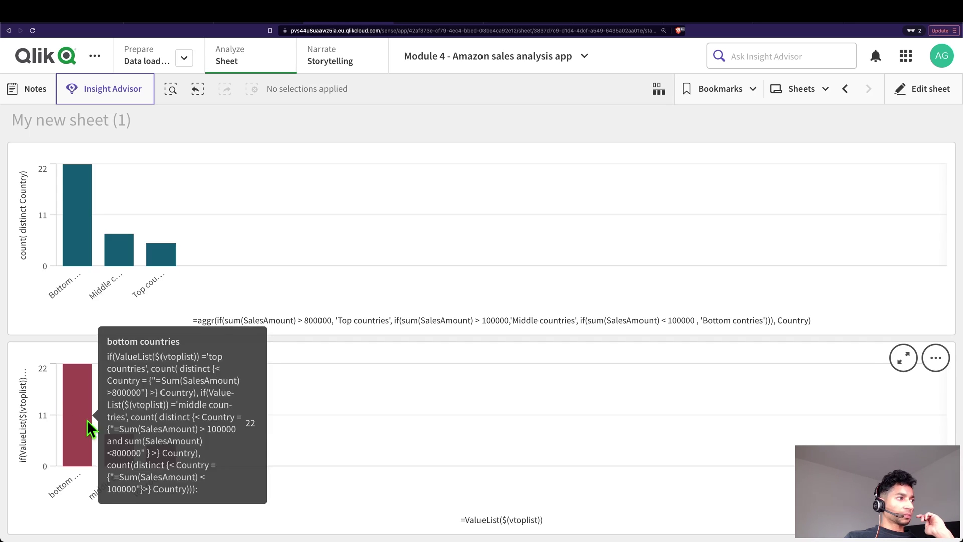
click(927, 95)
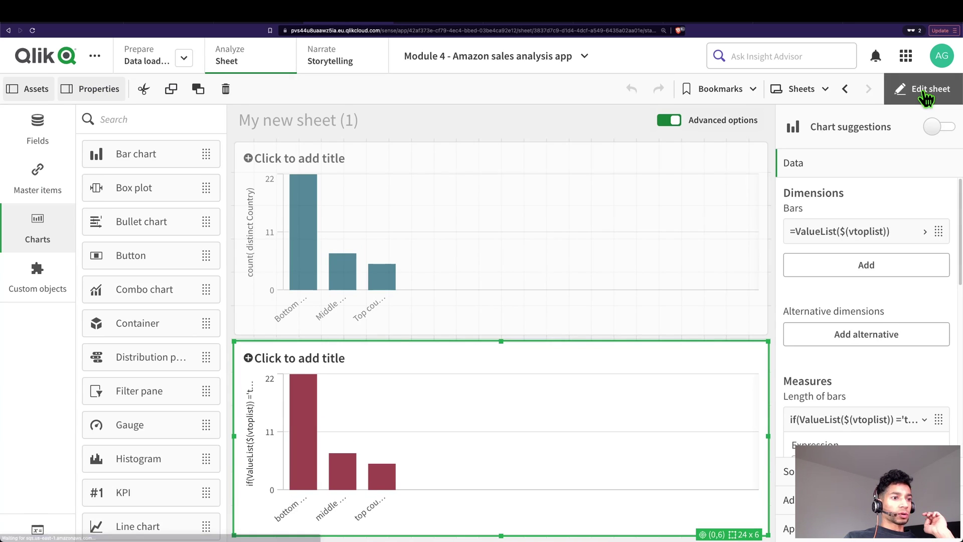
click(860, 424)
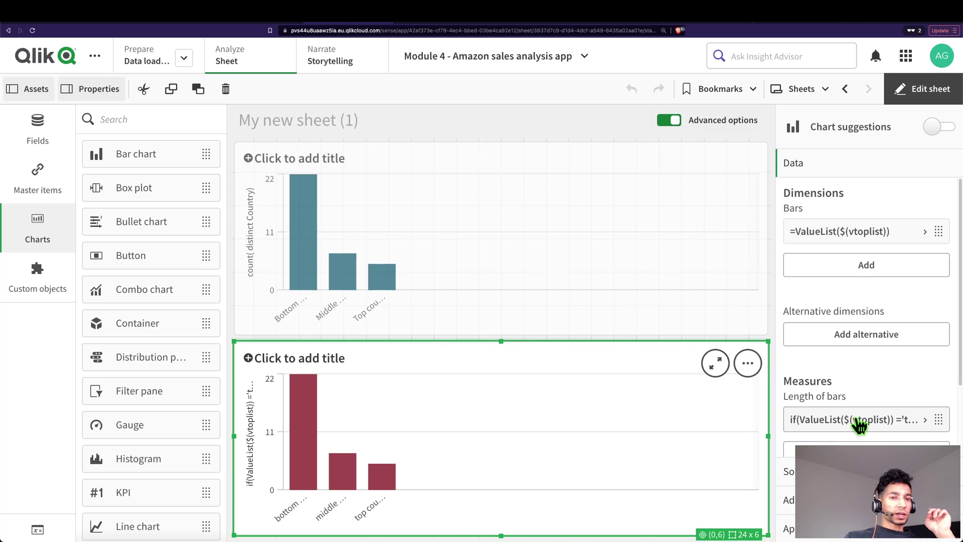
click(860, 424)
click(915, 385)
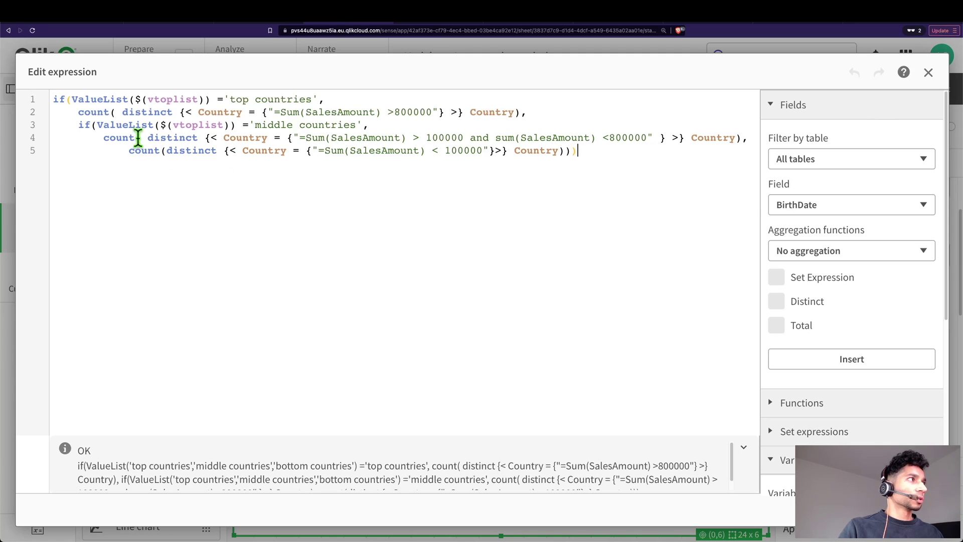
Step: Insert a new first line reading pick(Match(ValueList($(vtoplist)),$(vtoplist)), above the nested if
click(52, 98)
key(Return)
key(Return)
key(Up)
key(Up)
text(pick(Match)
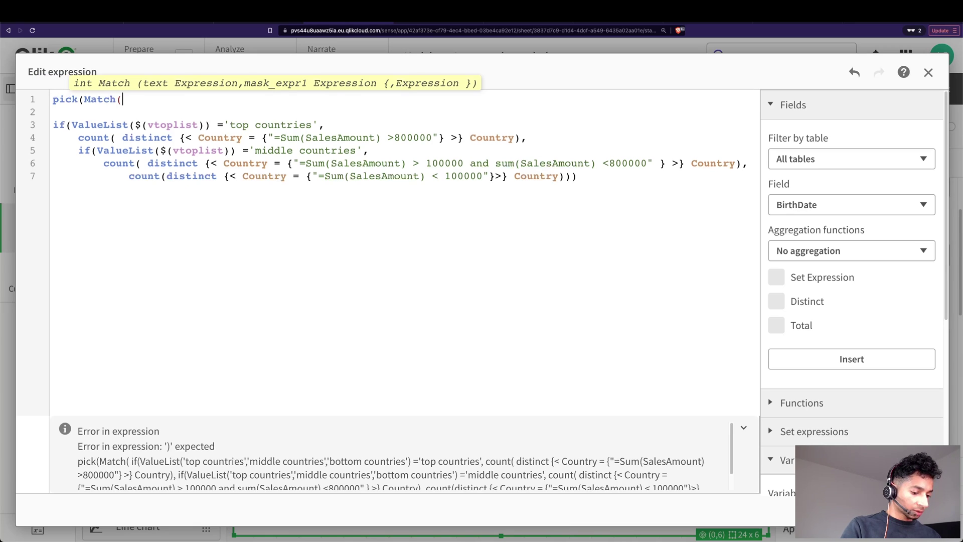
text((valu)
key(Return)
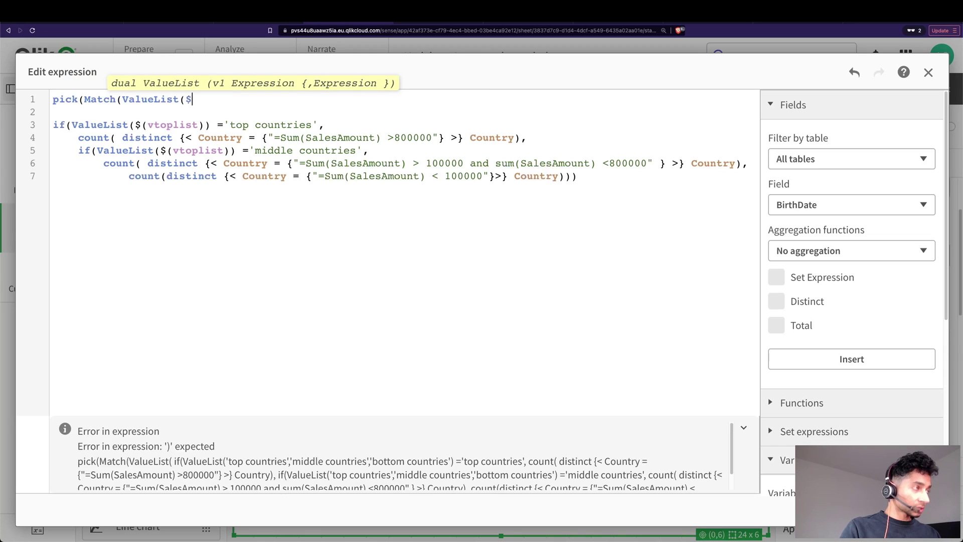
text($(vtop)
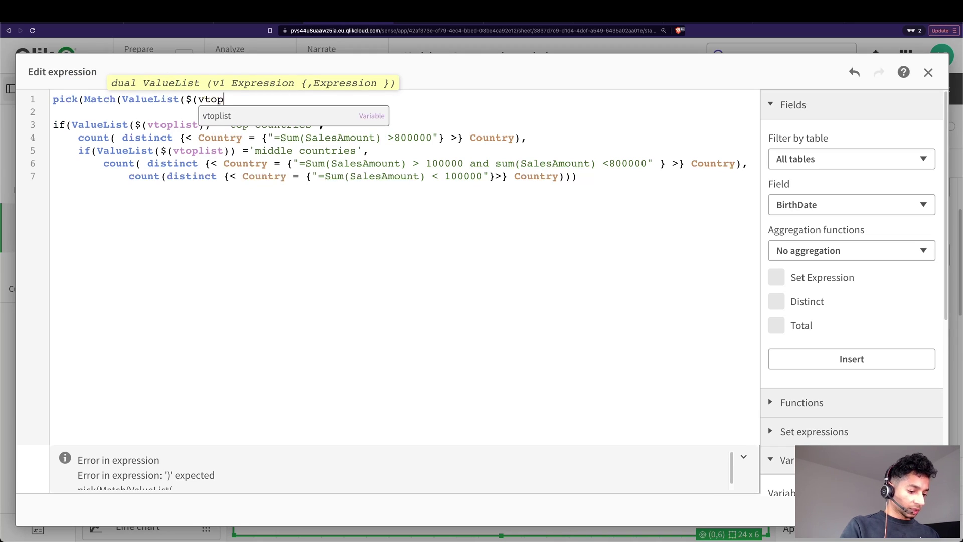
text(list)
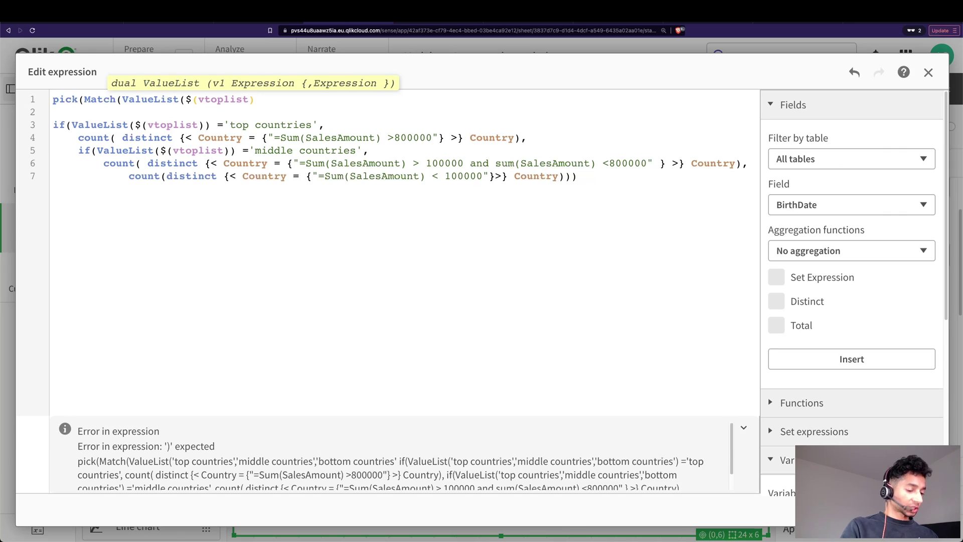
text()),)
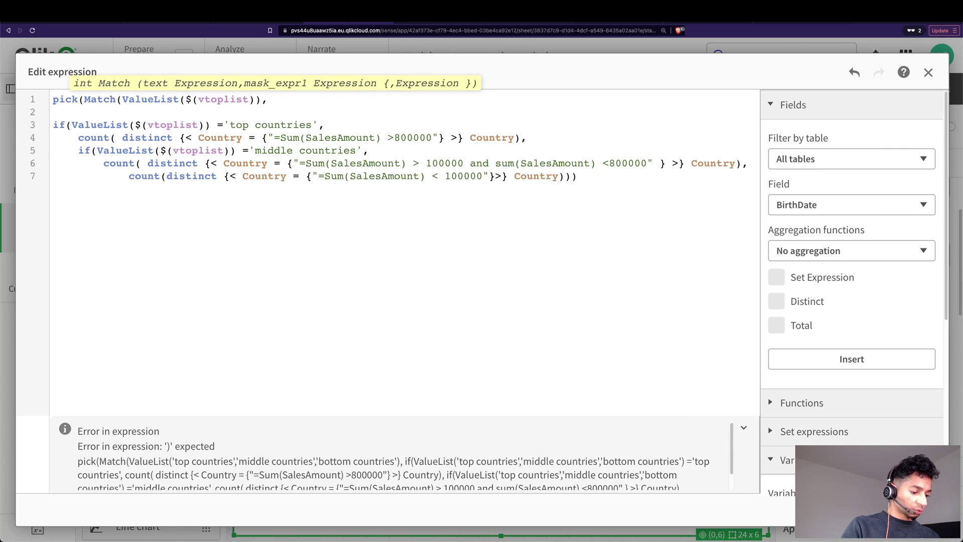
text($(vtop)
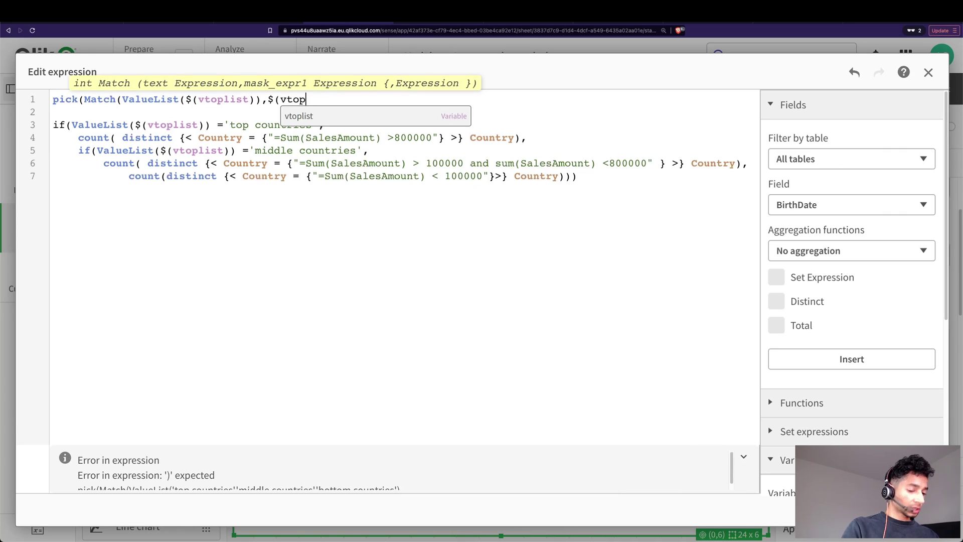
text(list)))
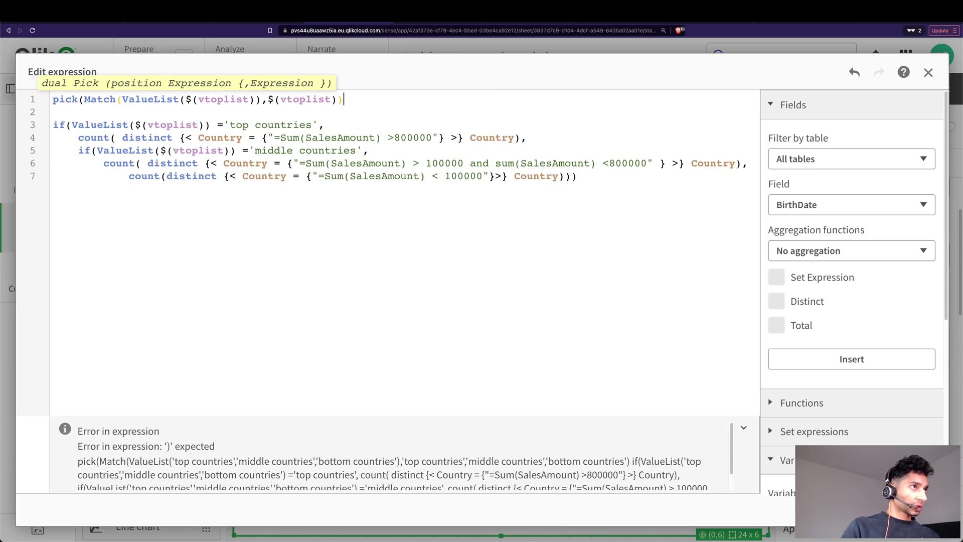
text(,)
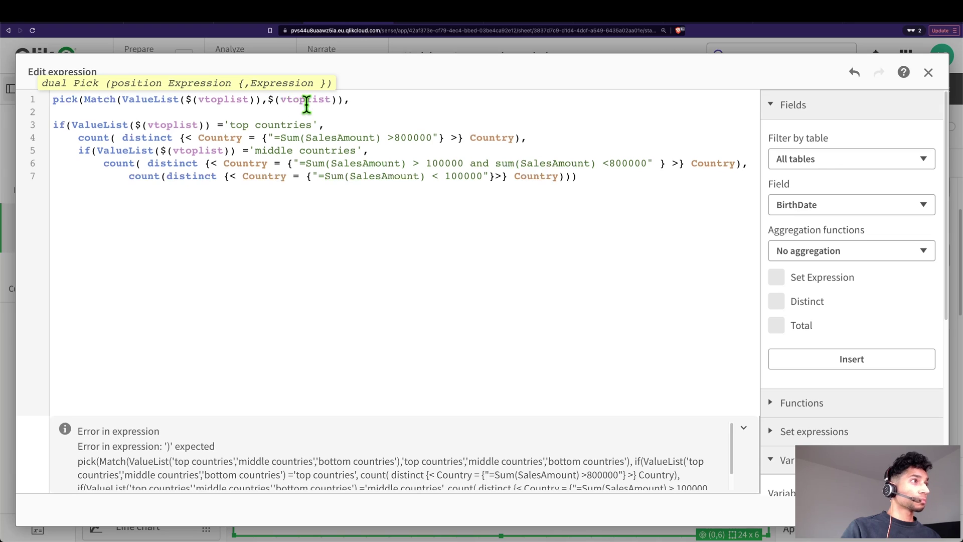
Step: Delete both if(ValueList(...)) conditions, the extra closing parenthesis and the stray comma
drag(325, 127, 58, 117)
key(BackSpace)
key(BackSpace)
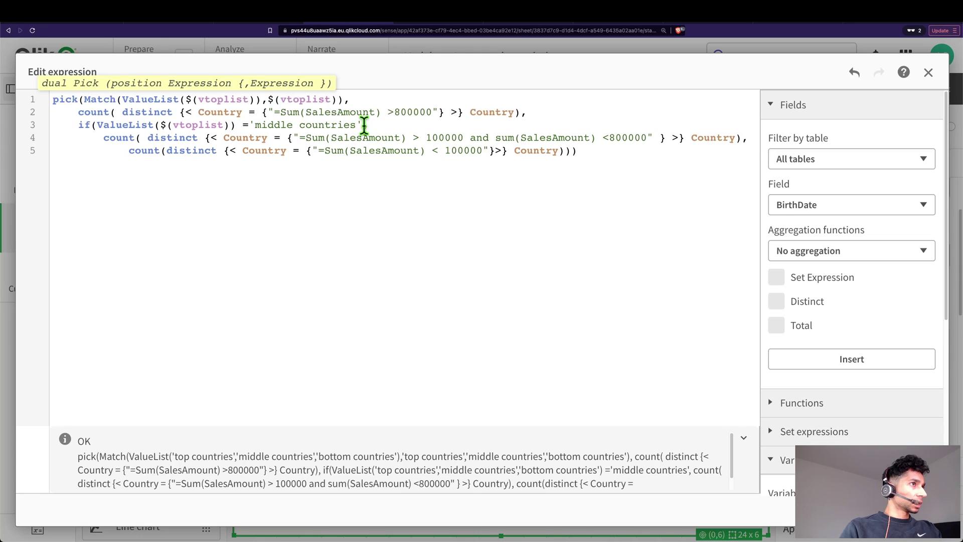
drag(366, 126, 78, 125)
key(BackSpace)
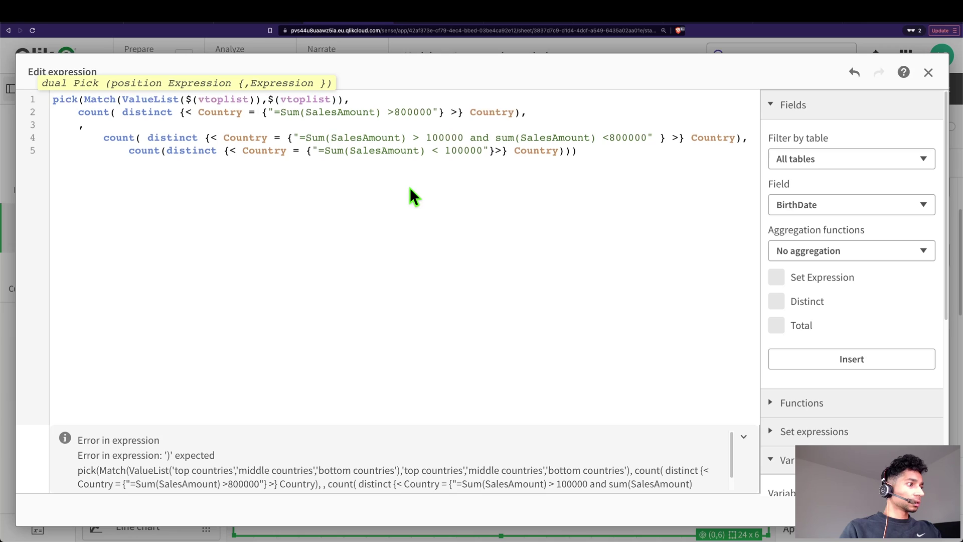
click(587, 147)
key(BackSpace)
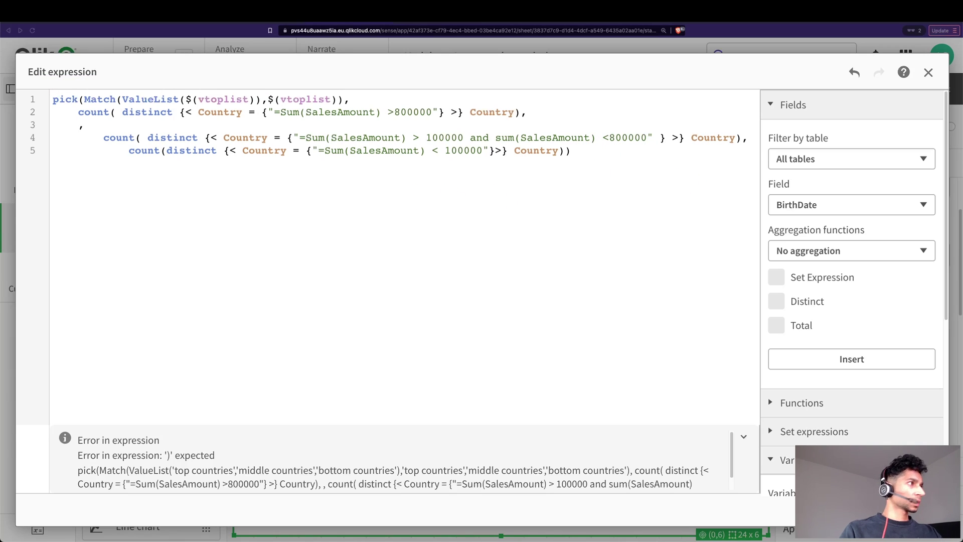
click(88, 125)
key(BackSpace)
key(BackSpace)
key(BackSpace)
key(BackSpace)
key(BackSpace)
key(BackSpace)
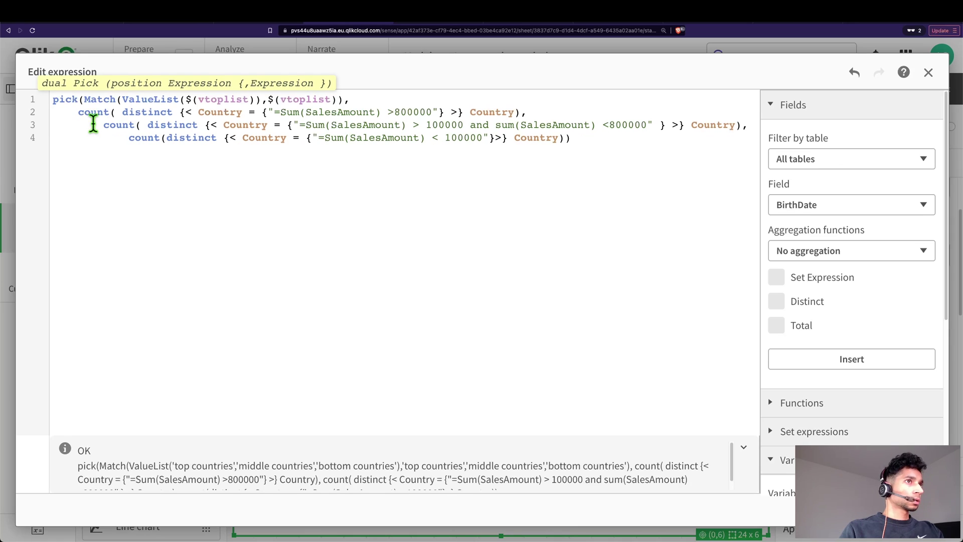
click(110, 208)
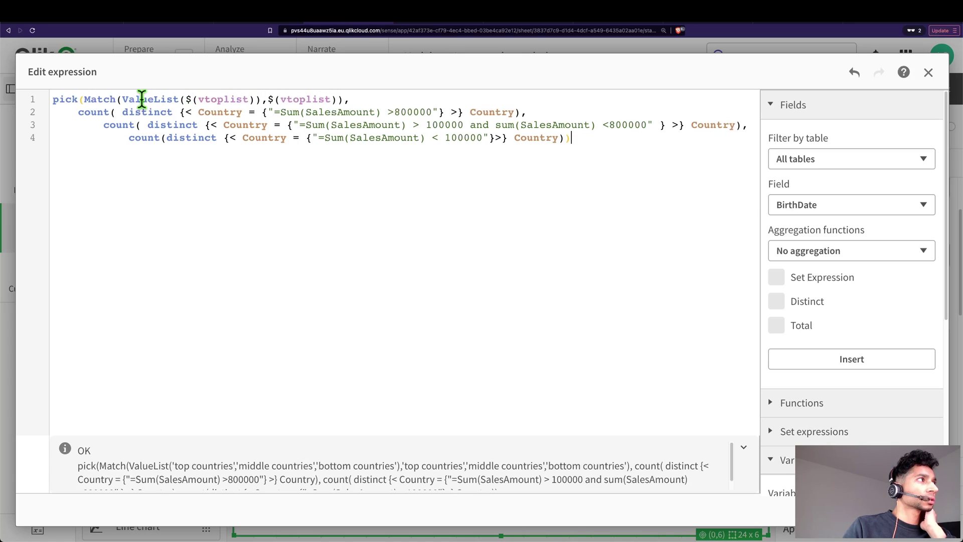
drag(78, 112, 519, 112)
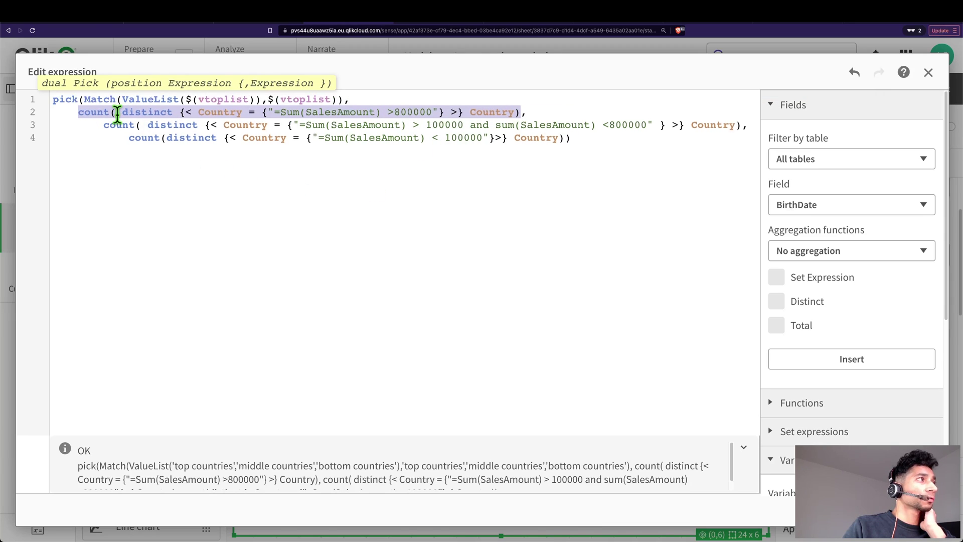
drag(104, 125, 648, 125)
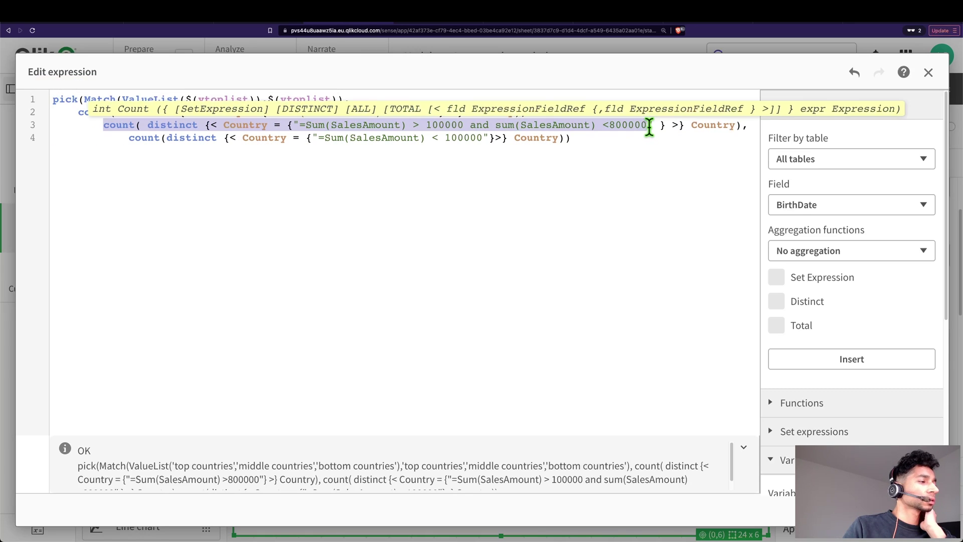
click(128, 145)
mouse_move(571, 139)
mouse_down()
mouse_move(45, 144)
mouse_move(103, 127)
mouse_move(131, 137)
mouse_up()
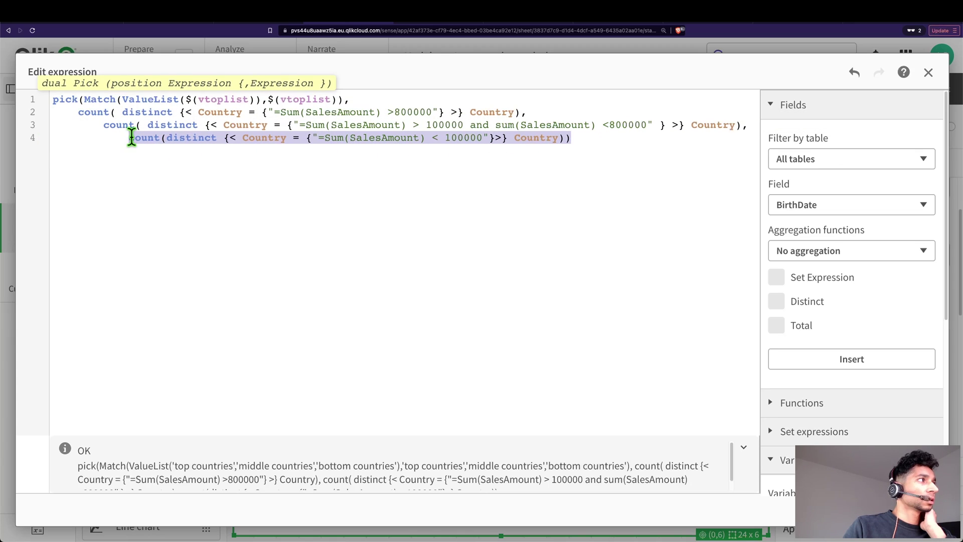
click(158, 200)
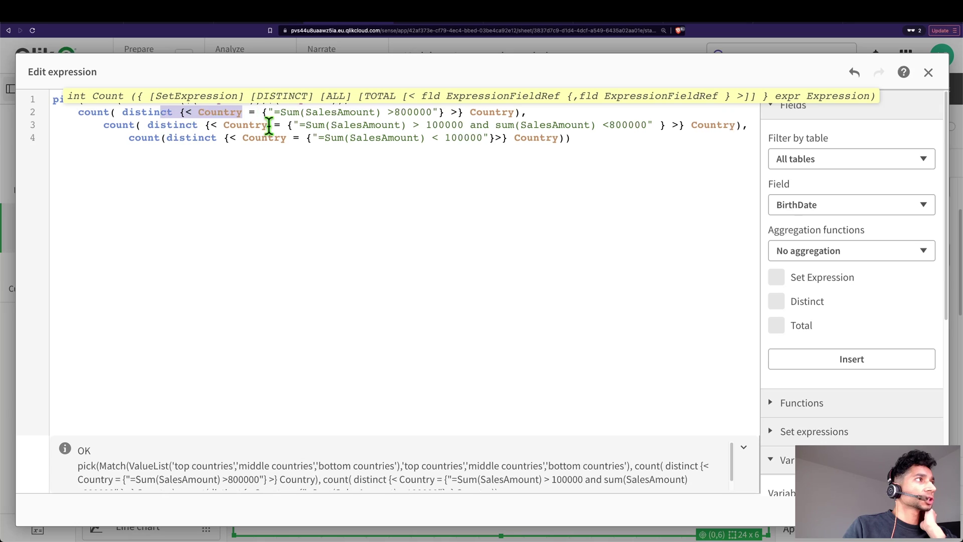
click(260, 192)
click(244, 96)
drag(186, 125, 269, 132)
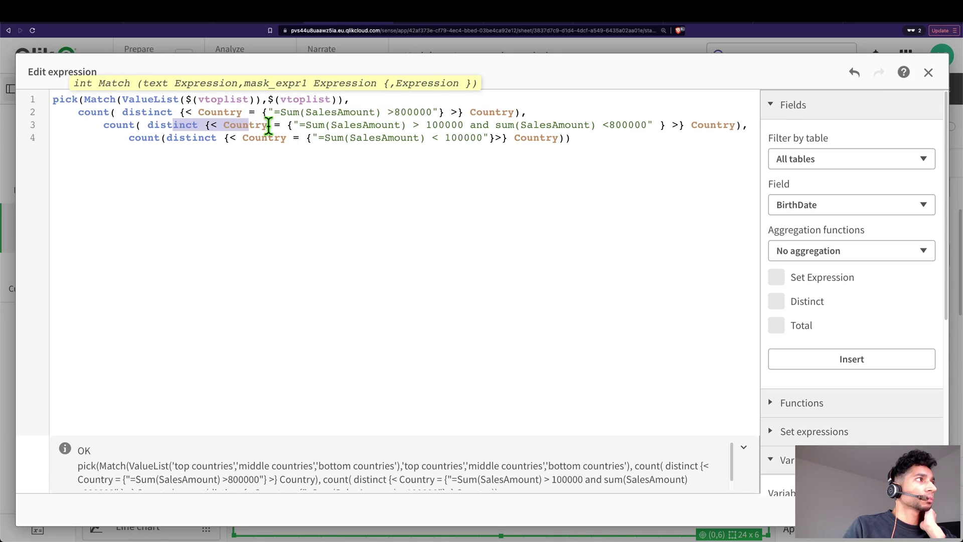
click(276, 189)
click(216, 95)
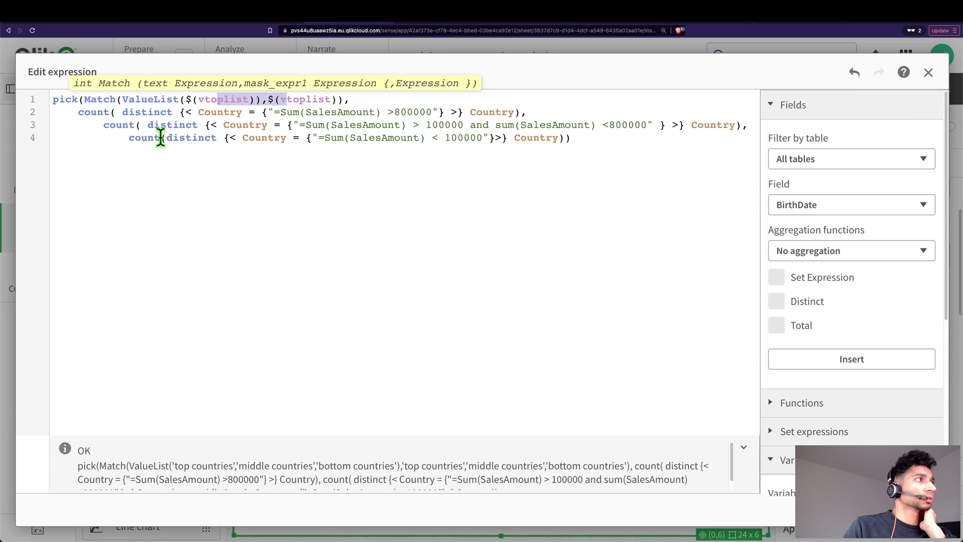
drag(161, 137, 560, 140)
click(617, 211)
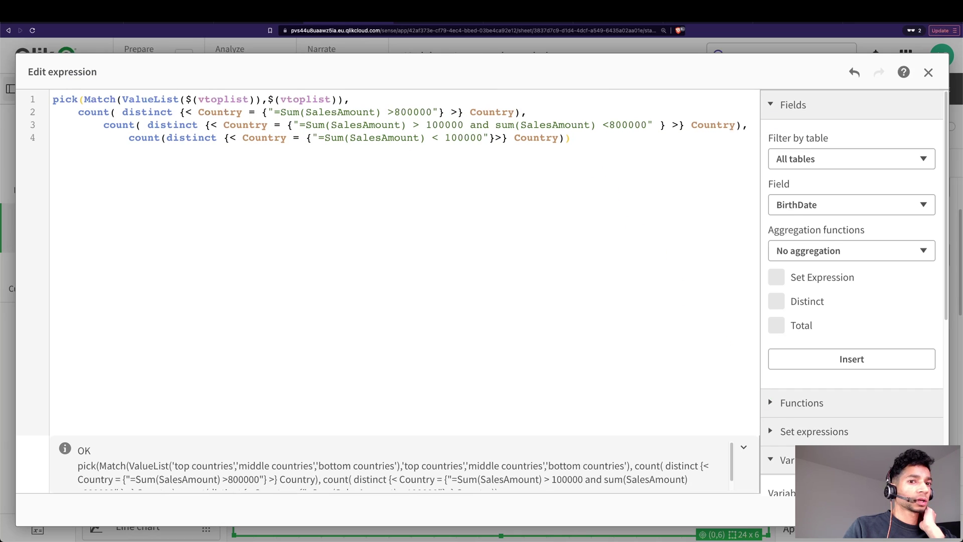
Step: Apply the pick(Match()) expression so the red chart's bottom, middle and top bars match the blue chart
click(789, 504)
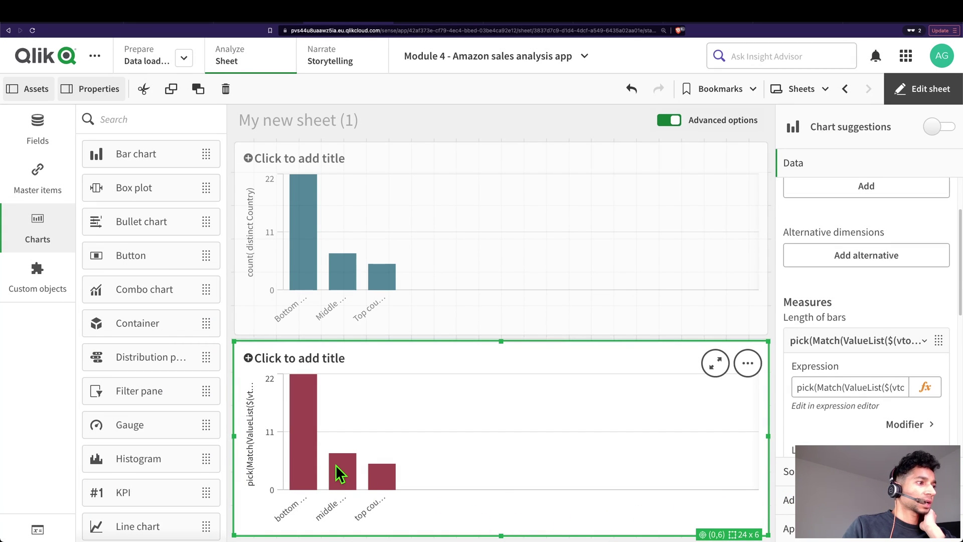